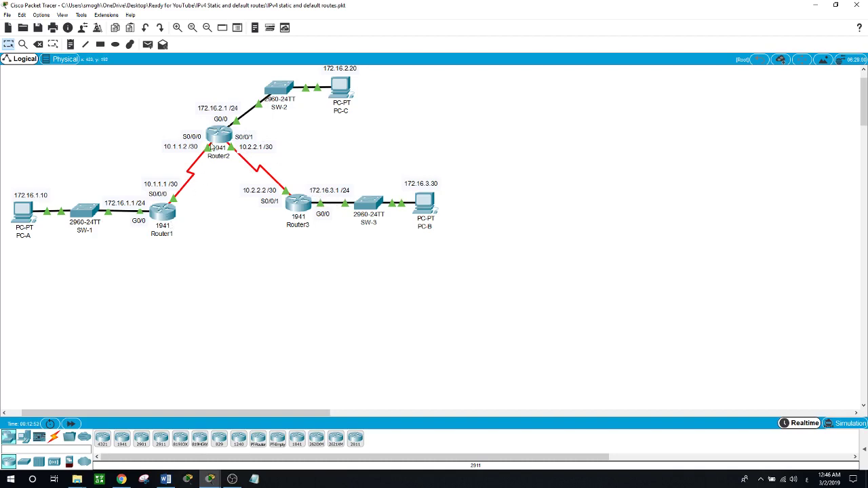
Step: Open PC-A's command prompt and ping PC-C at 172.16.2.20
mouse_move(212, 143)
left_click(23, 211)
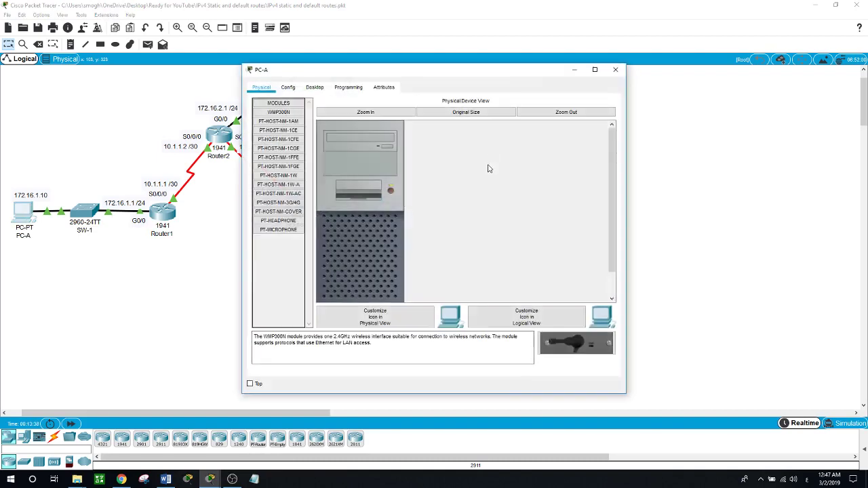
left_click_drag(402, 75, 595, 93)
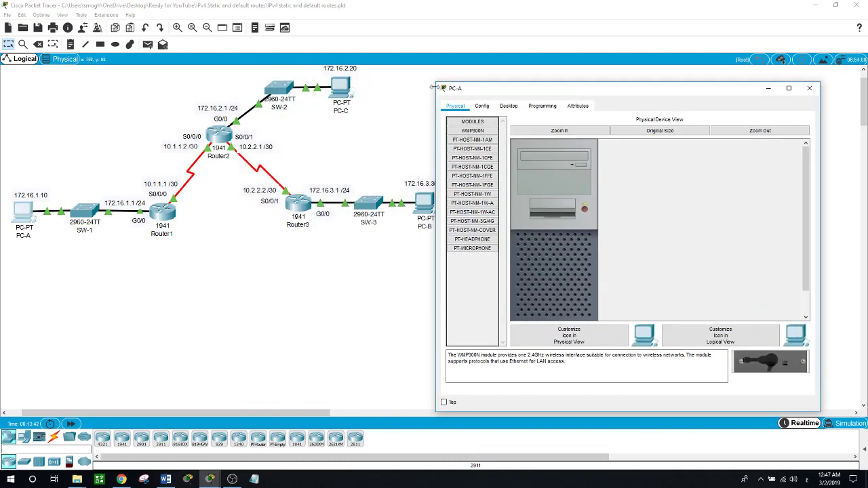
left_click(509, 106)
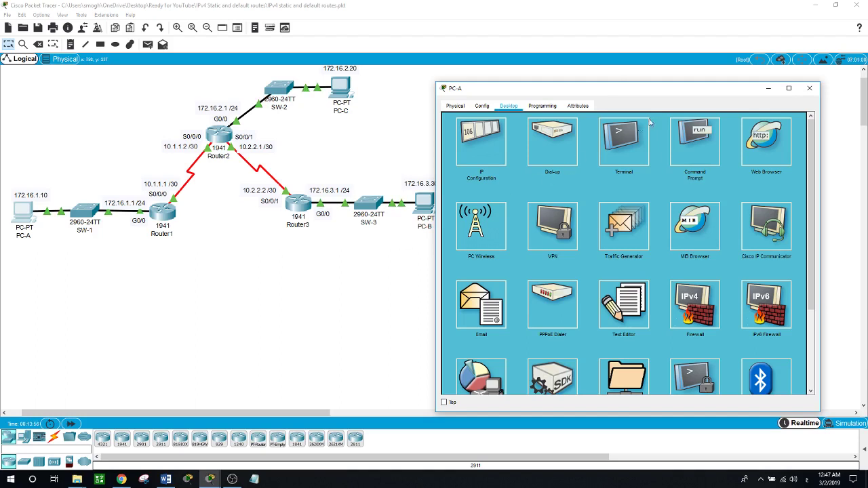
left_click(687, 139)
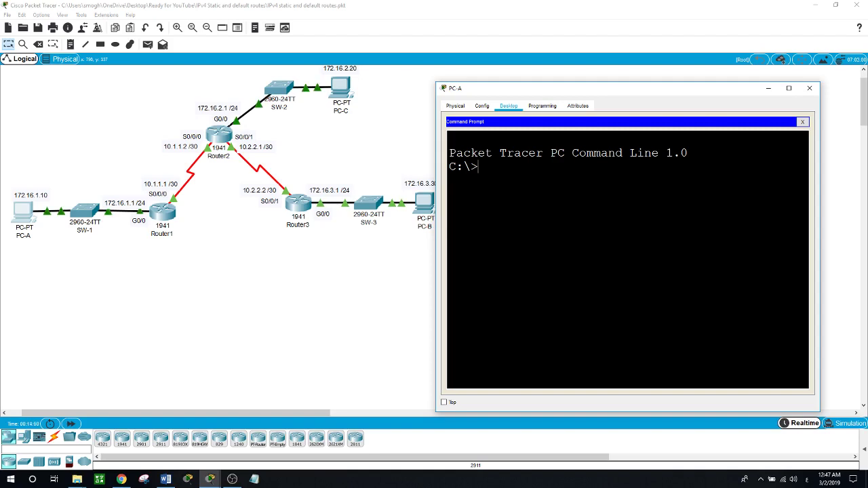
type("ping 172.16.")
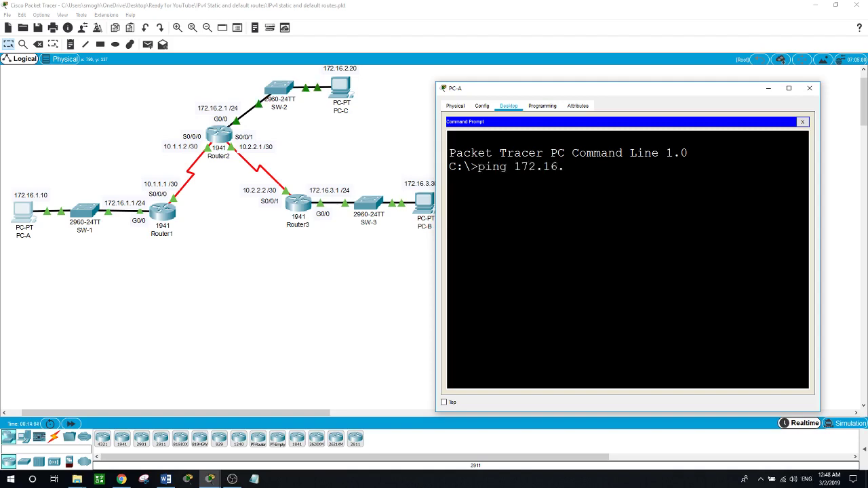
type("2.20")
key("Return")
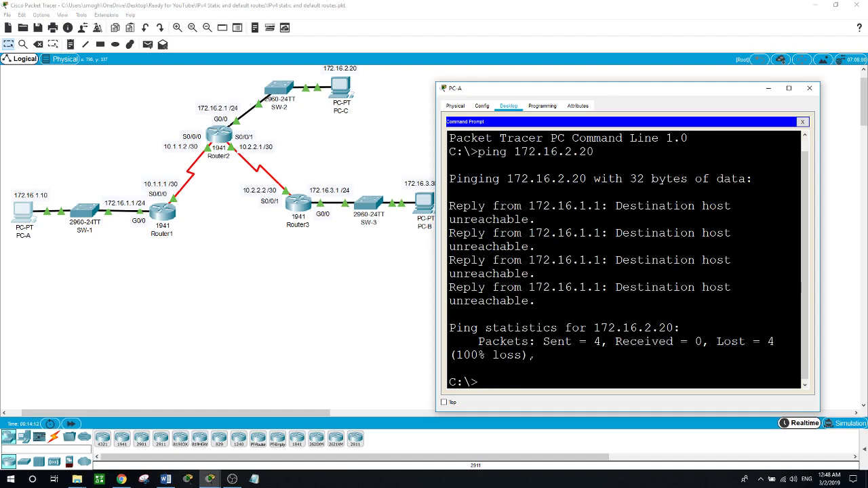
Step: Ping PC-B at 172.16.3.30 from PC-A, then close the PC-A window
type("ping 172.16.3.30")
key("Return")
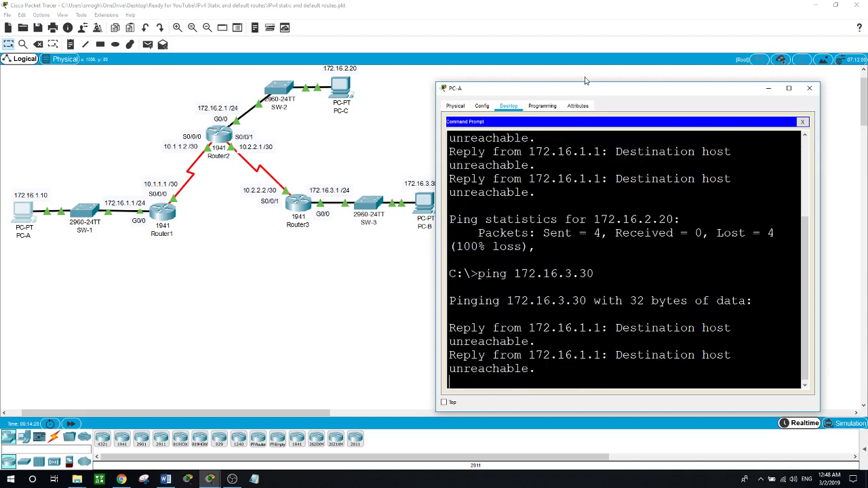
left_click_drag(583, 87, 599, 84)
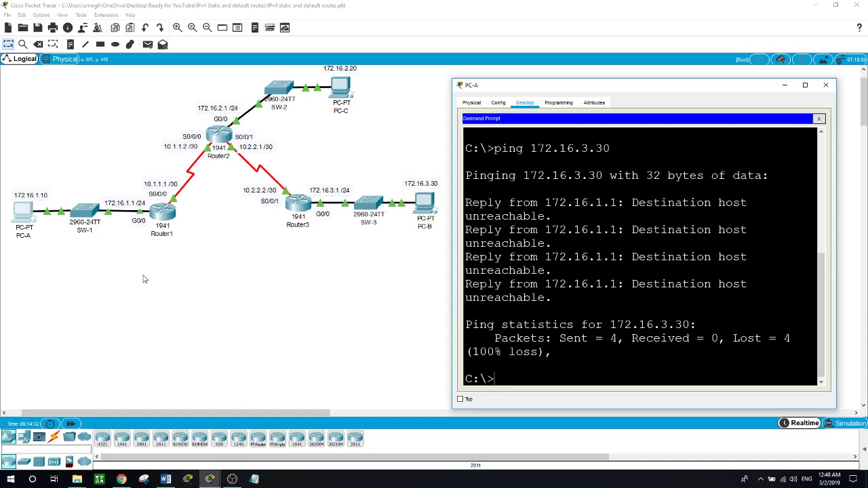
key("alt+F4")
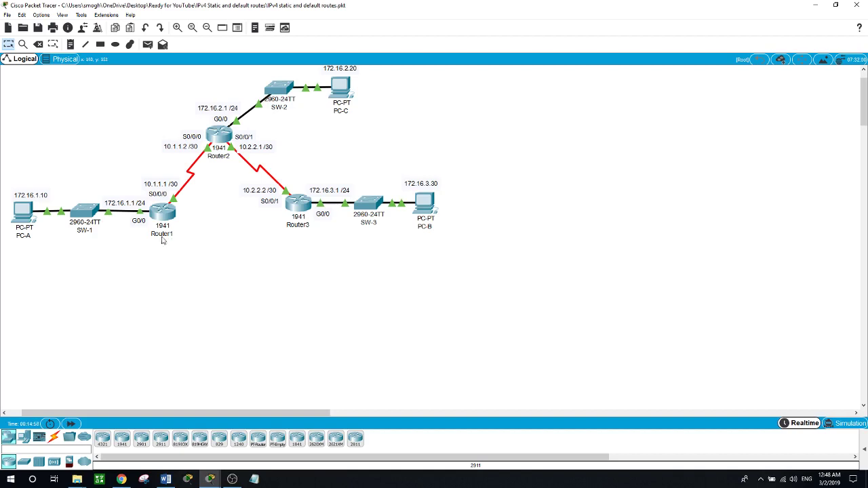
Step: Open Router1's command line and enter global configuration mode
mouse_move(175, 232)
left_click(163, 221)
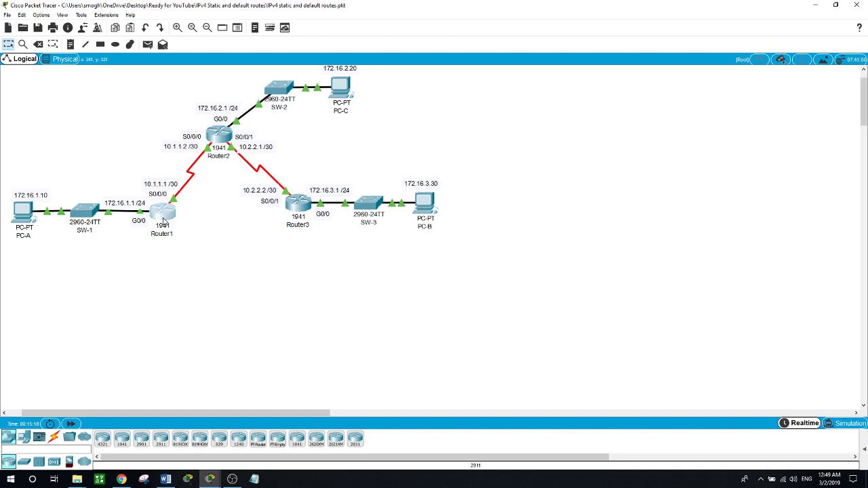
key("Return")
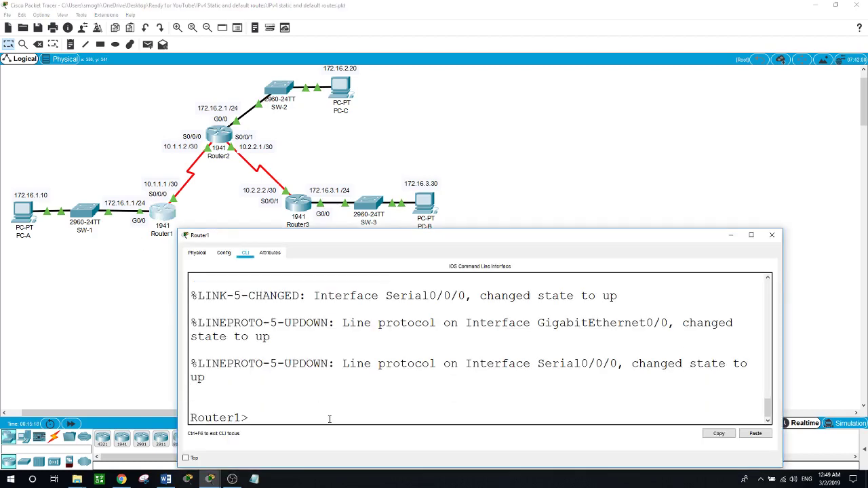
type("en")
key("Return")
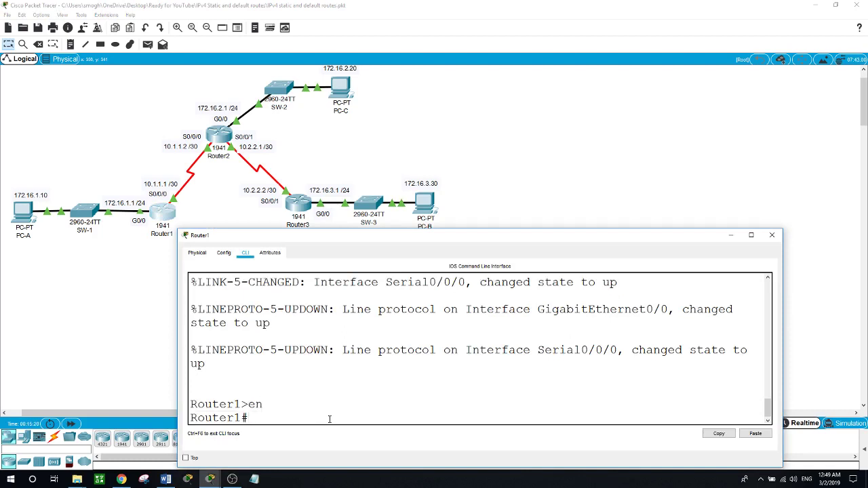
type("conf t")
key("Return")
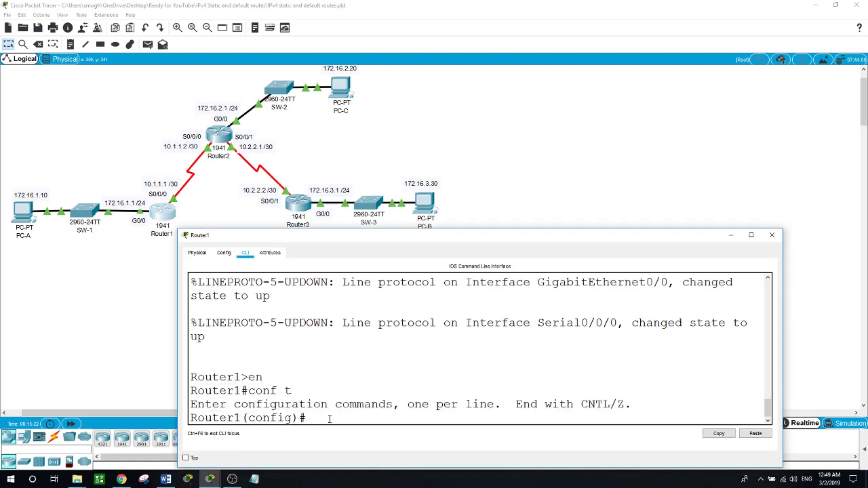
Step: Add a static route on Router1 to network 172.16.3.0 with mask 255.255.255.0 via next hop 10.1.1.2
type("ip route 172.16.3.0 25.255.255")
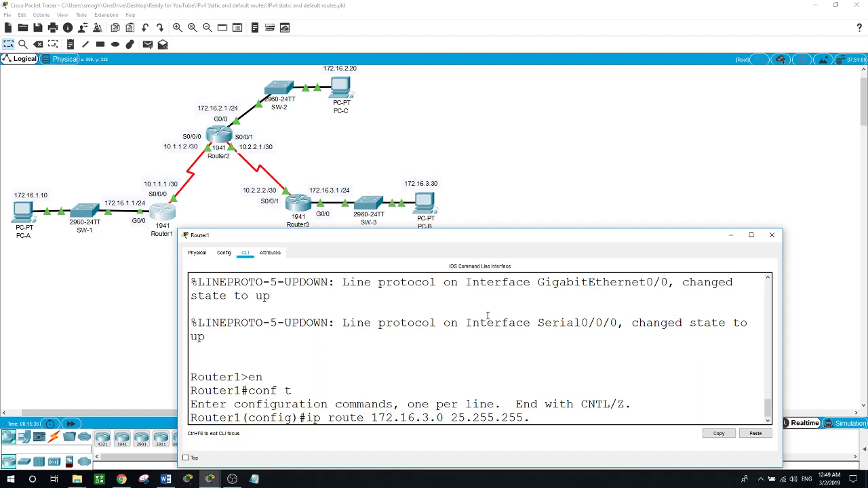
type(".0")
type("10.1.1.2")
key("Return")
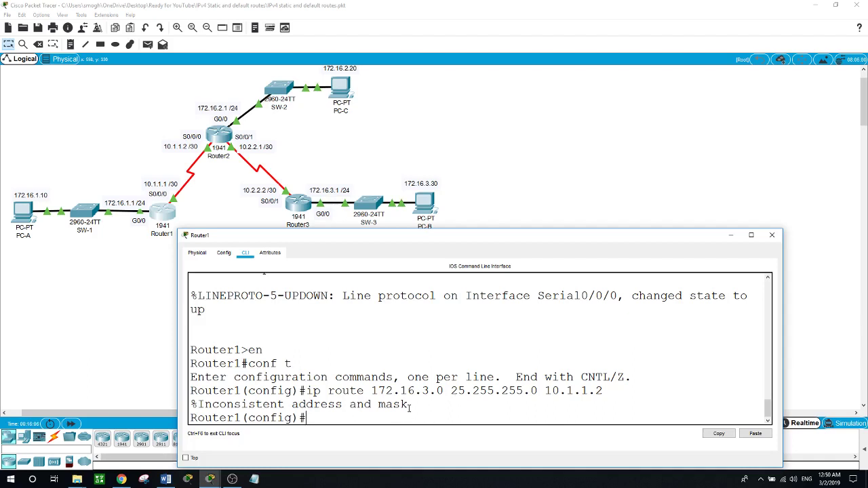
key("Up")
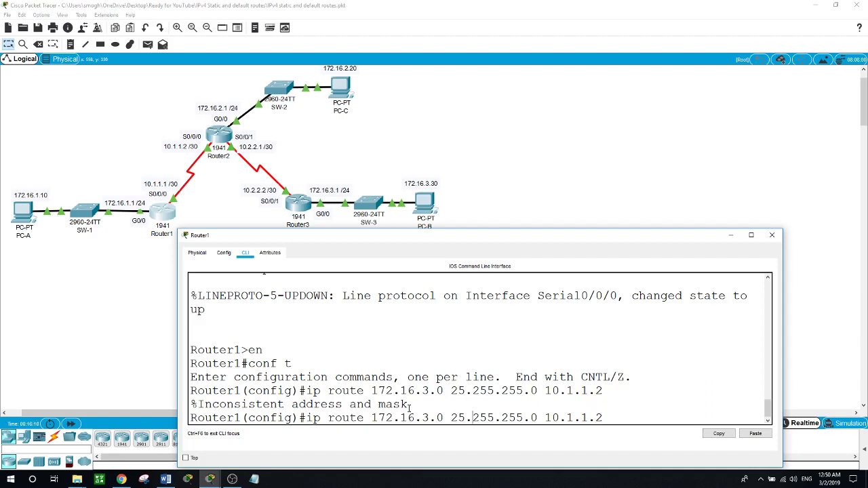
type("5")
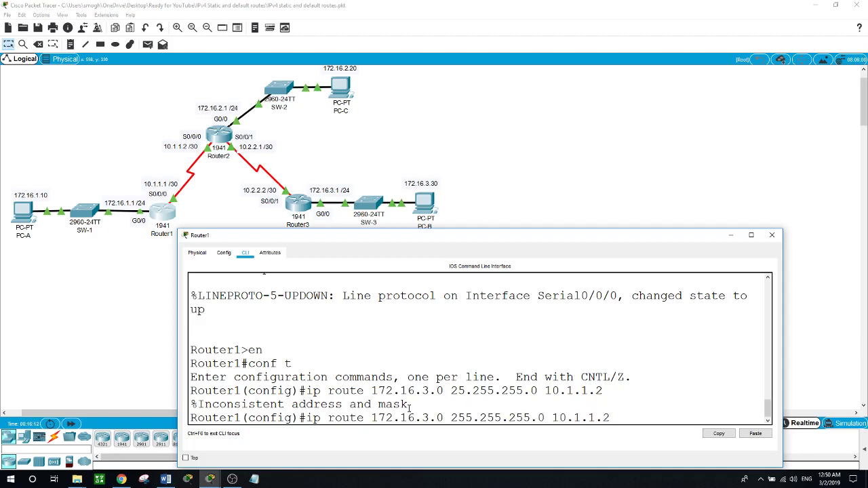
key("Return")
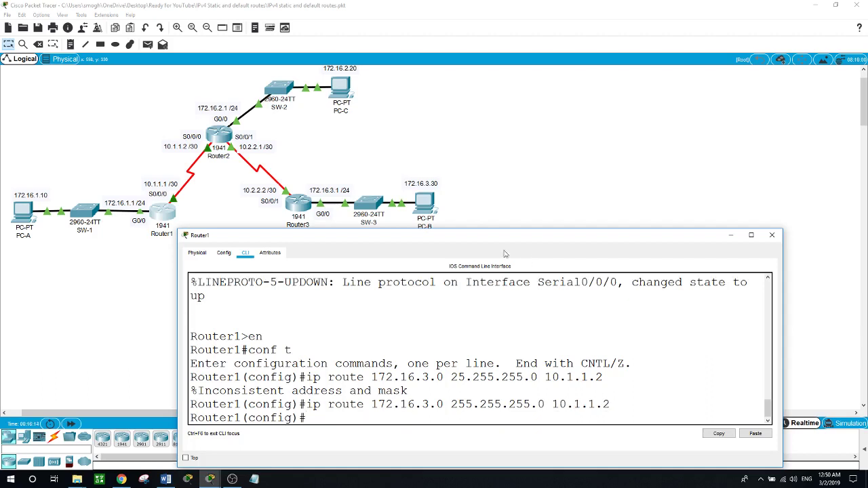
Step: Add a static route on Router1 to network 10.2.2.0 with mask 255.255.255.252 via next hop 10.1.1.2
left_click(338, 221)
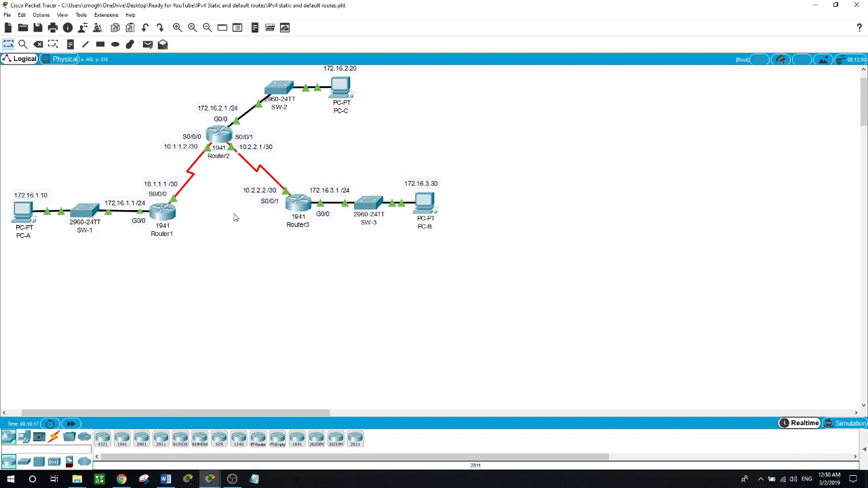
left_click(160, 211)
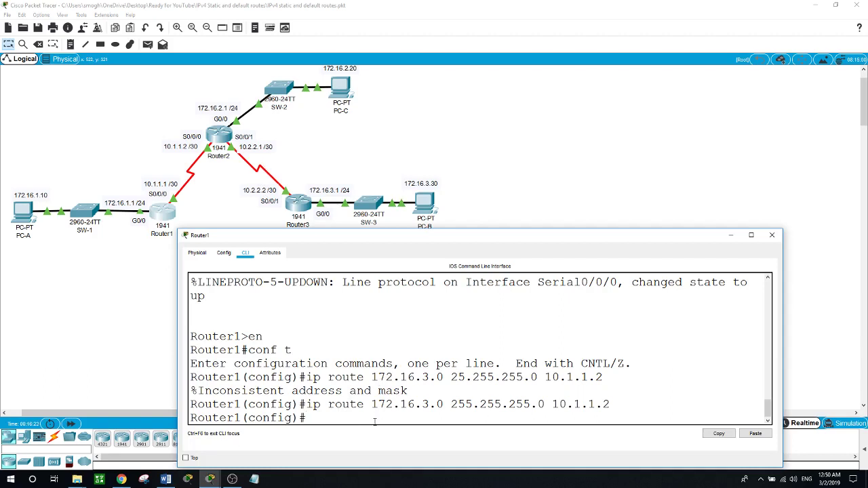
type("ip route 10.2.2.0 255.2")
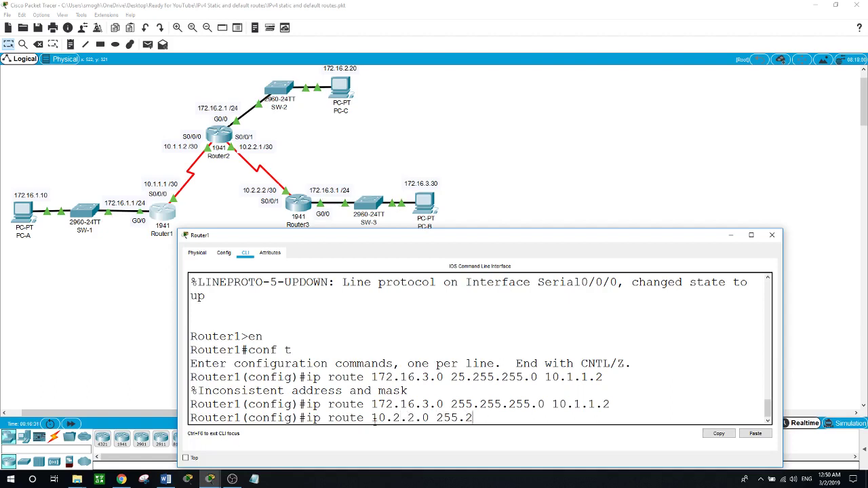
type("55.255.252")
type("10.1.1.2")
key("Return")
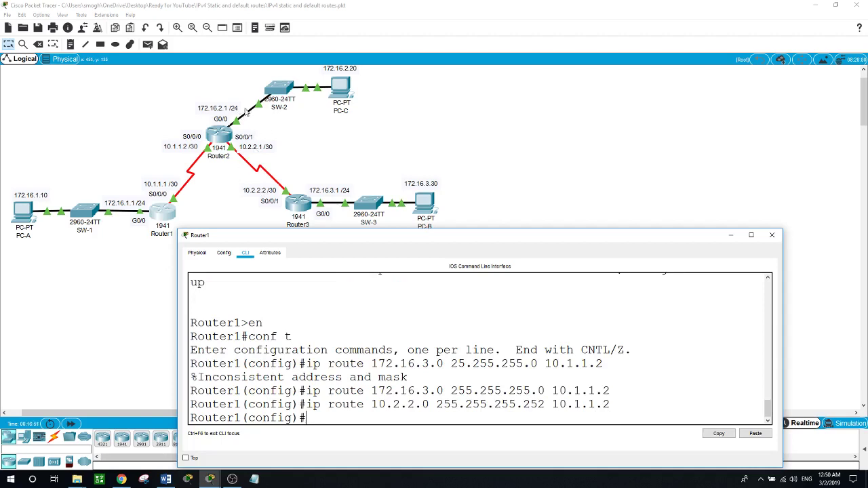
Step: Add a static route on Router1 to network 172.16.2.0 with mask 255.255.255.0 via next hop 10.1.1.2
type("ip route 172.16.2.0 2")
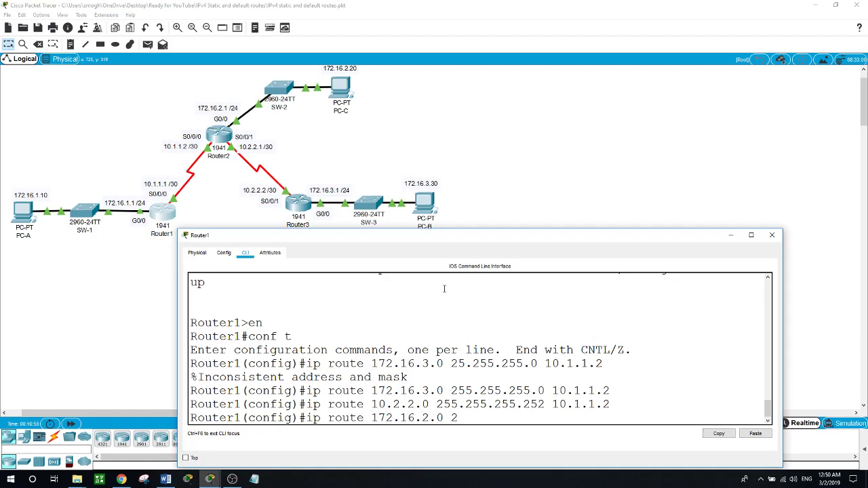
type("55.255.255.0 10.1.1.2")
key("Return")
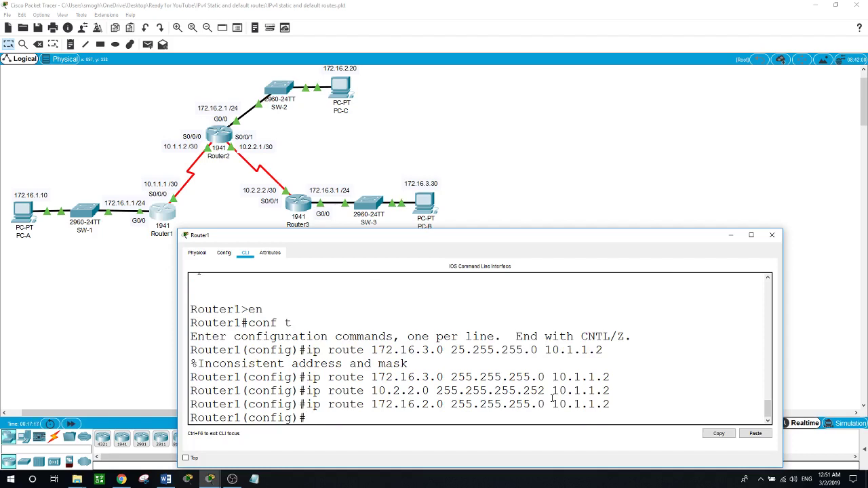
left_click(115, 303)
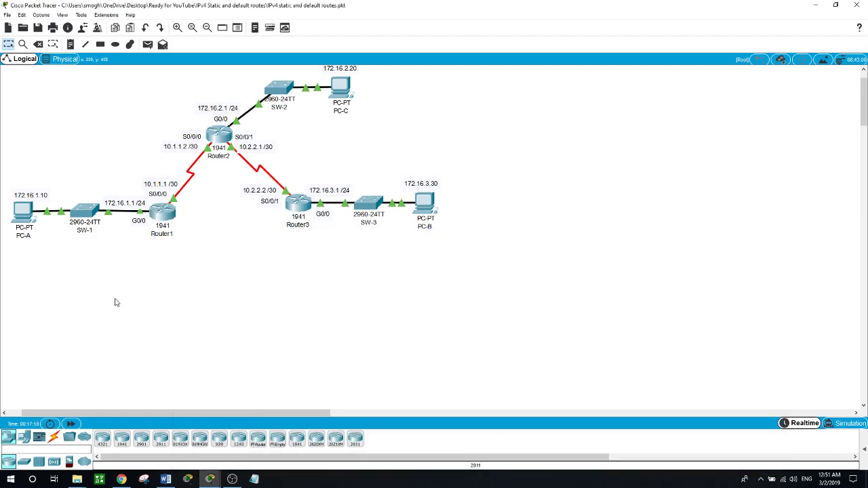
Step: Test the new Router1 routes by pinging 172.16.2.20 again from PC-A's command prompt
left_click(21, 213)
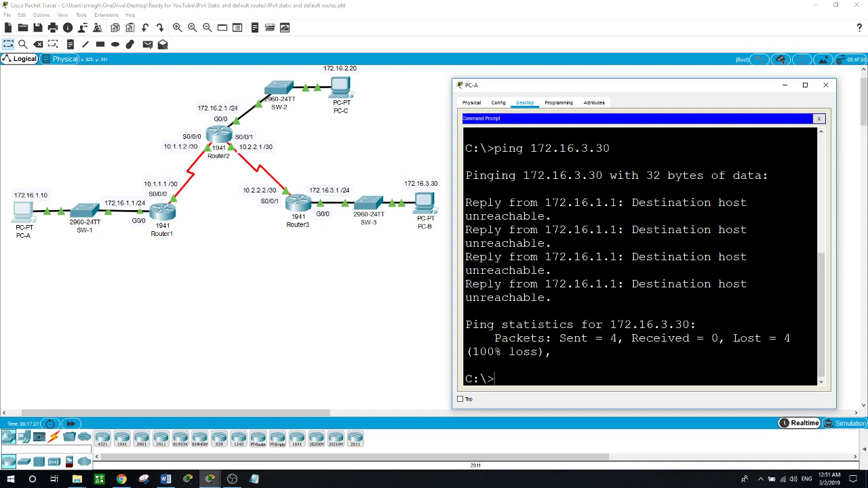
key("Up")
key("BackSpace")
key("BackSpace")
key("BackSpace")
key("BackSpace")
type("2.20")
key("Return")
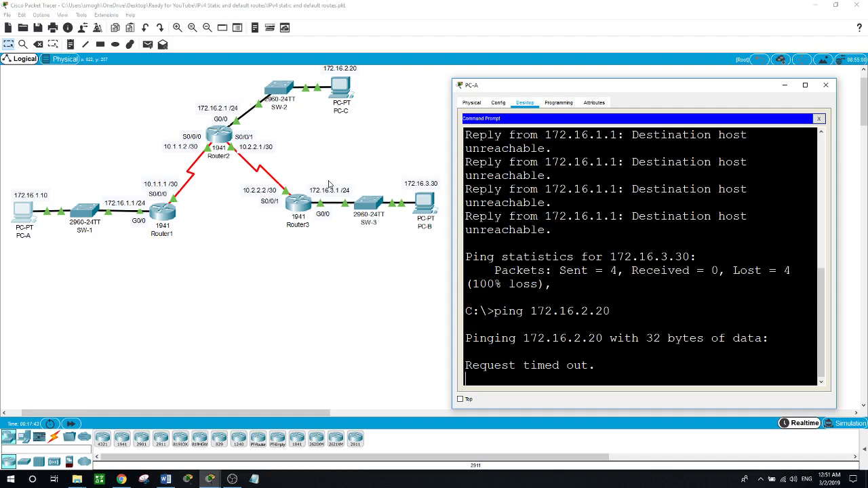
left_click(348, 323)
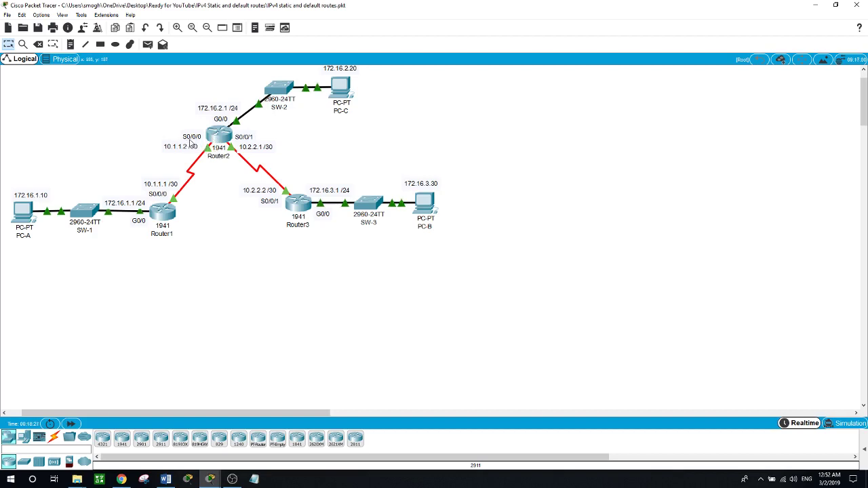
Step: Open Router2's command line and enter global configuration mode
left_click(222, 136)
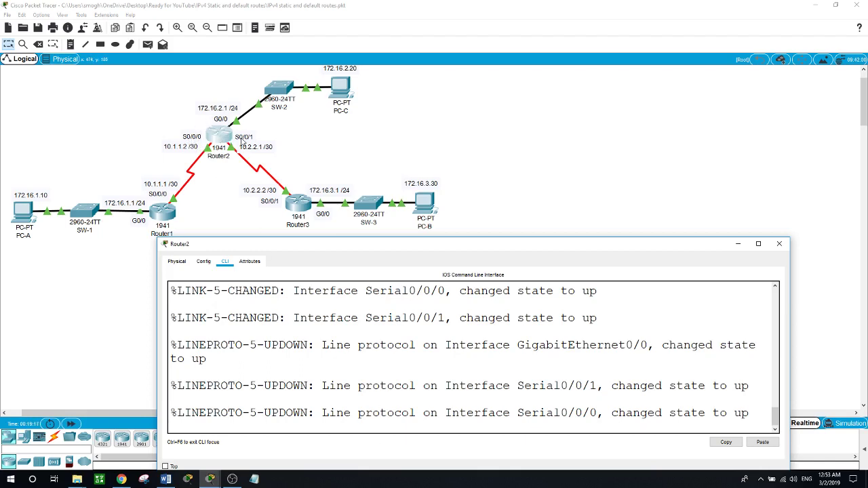
left_click(304, 140)
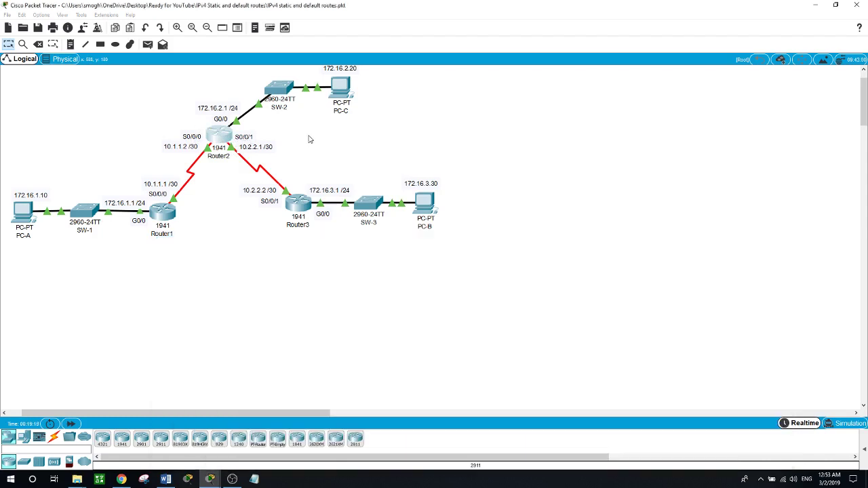
mouse_move(226, 140)
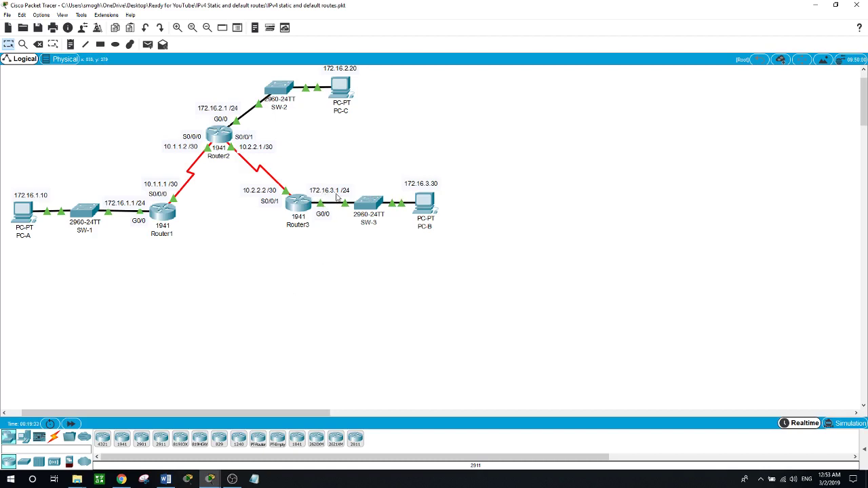
left_click(220, 139)
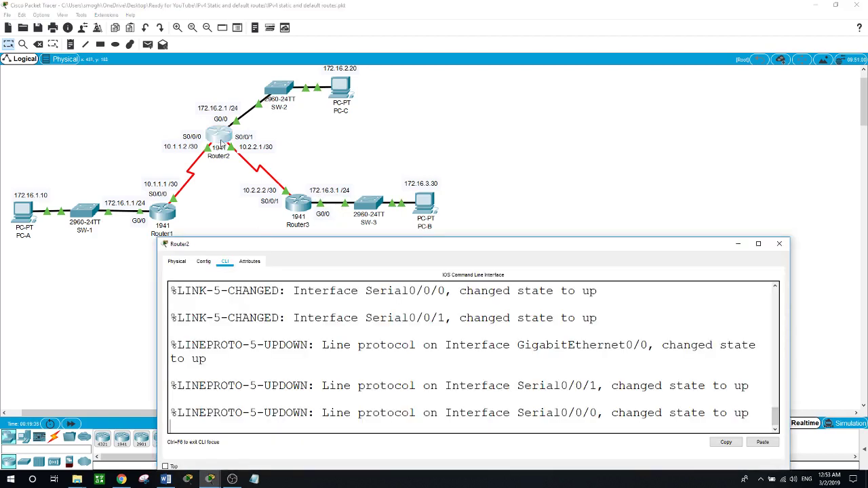
key("Return")
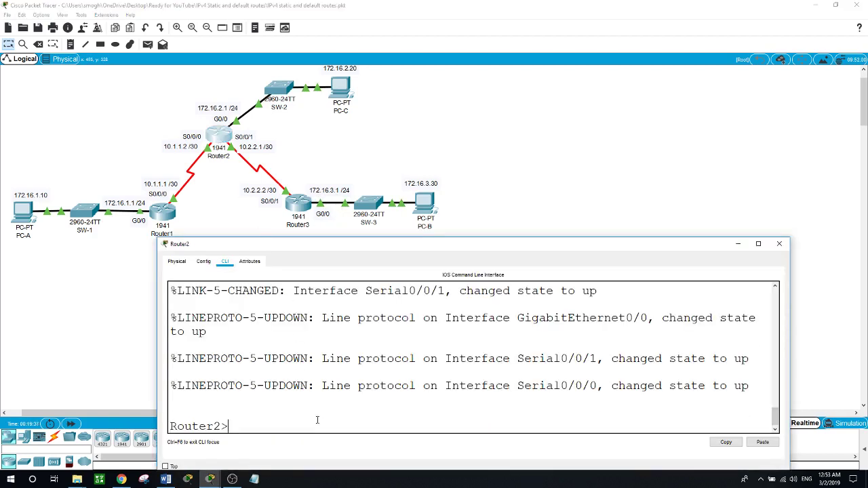
type("en")
key("Return")
type("co")
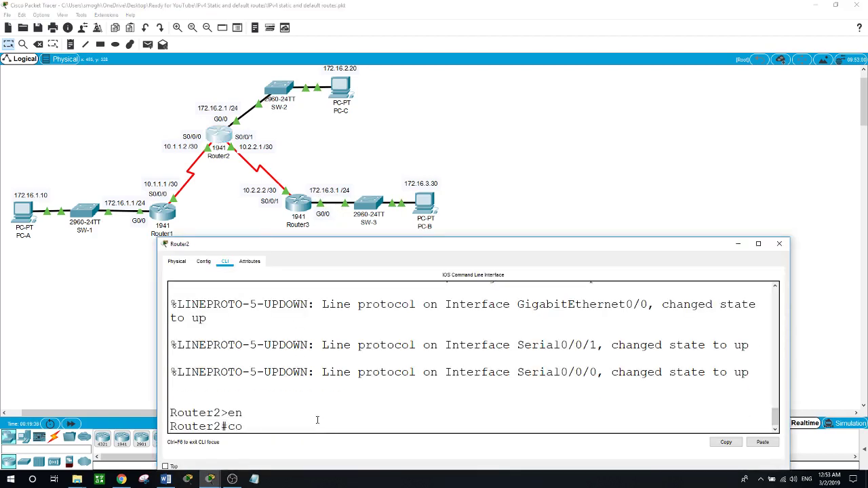
type("nf t")
key("Return")
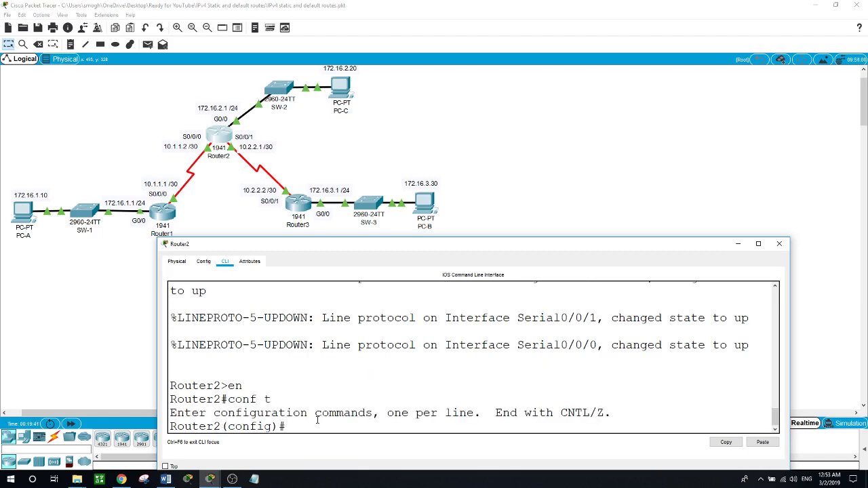
Step: Add a static route on Router2 to network 172.16.1.0 with mask 255.255.255.0 via exit interface s0/0/0
type("ip route 172.16.1.0 255.")
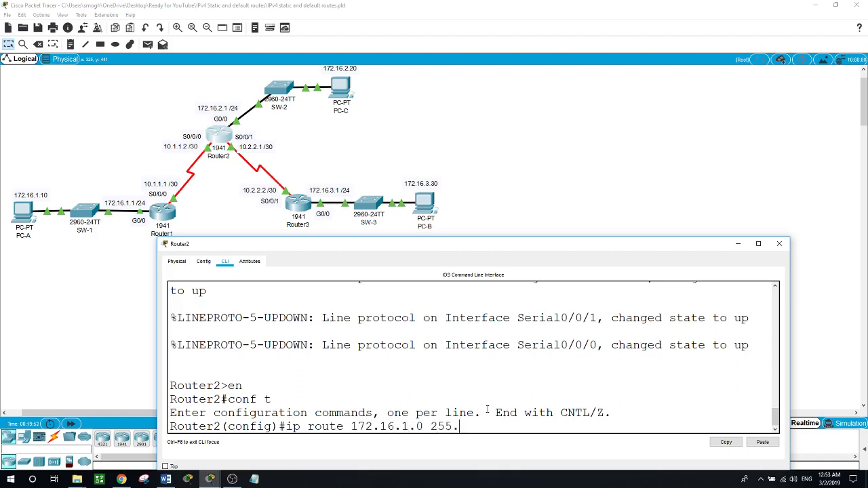
type("255.255.0 s0/0/0")
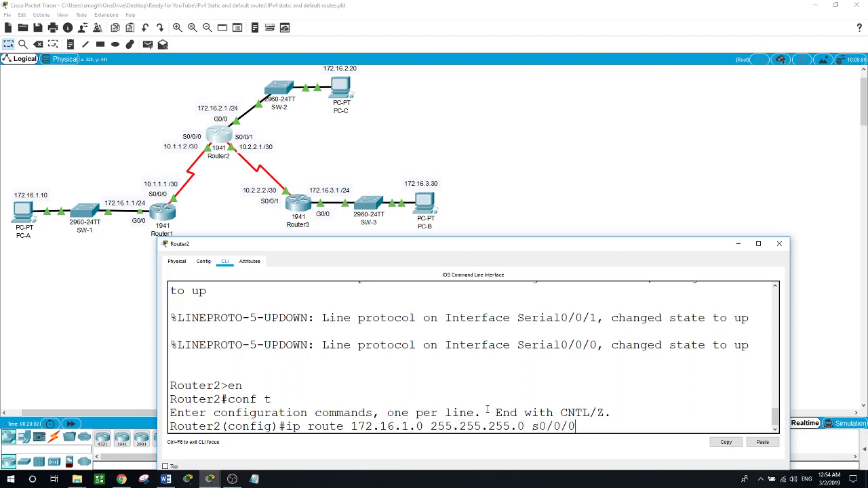
key("Return")
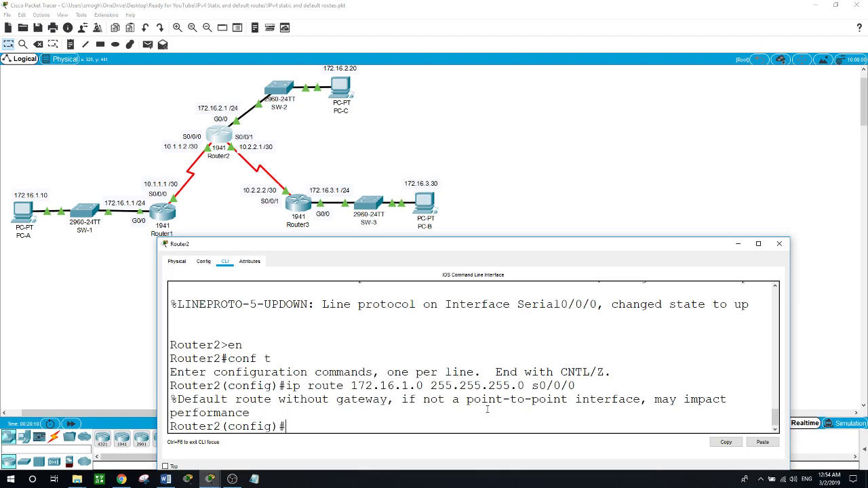
Step: Add a static route on Router2 to network 172.16.3.0 with mask 255.255.255.0 via exit interface s0/0/1
type("ip")
type("route 172.16.3.0")
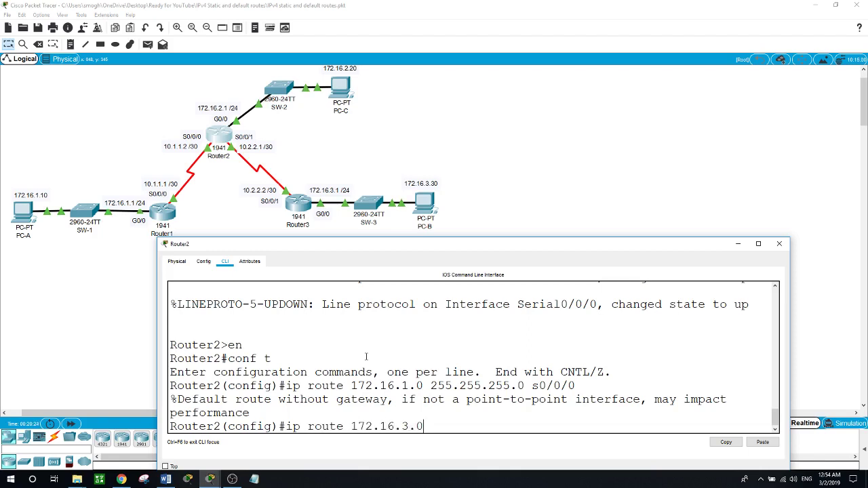
type(" 255.255.255.0 s0/0/")
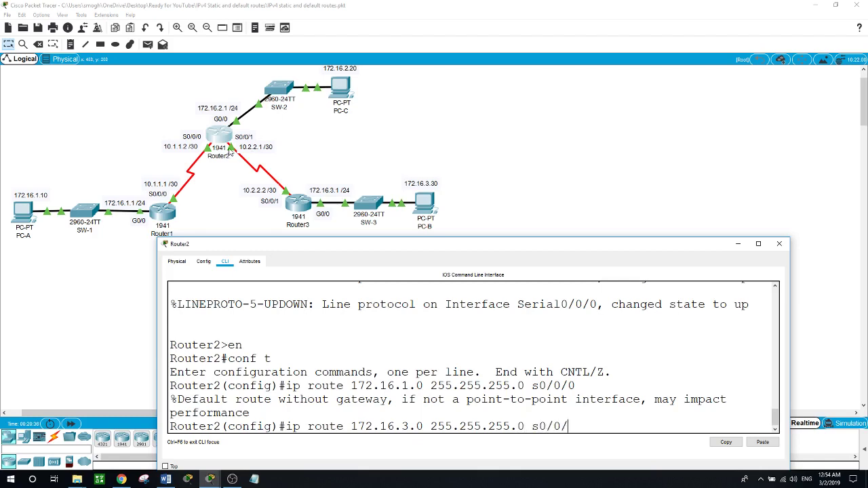
type("1")
key("Return")
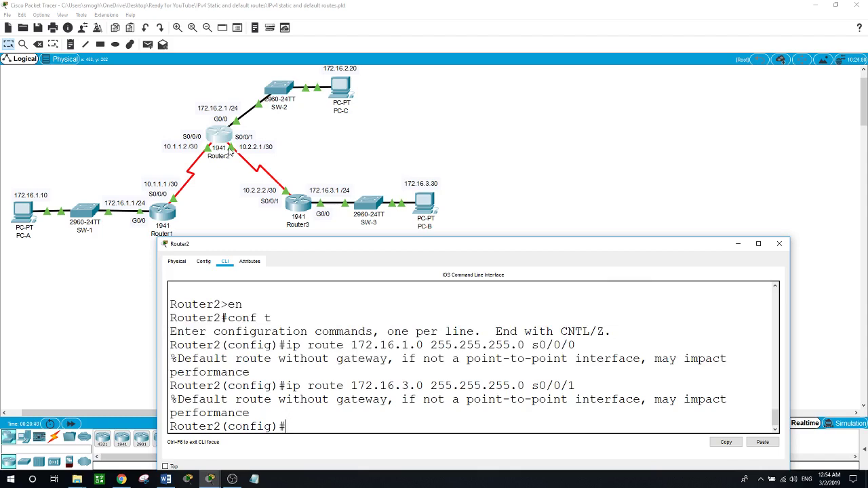
Step: Leave Router2's global configuration mode and display its directly connected routes
type("exi")
type("t")
key("Return")
type("show i")
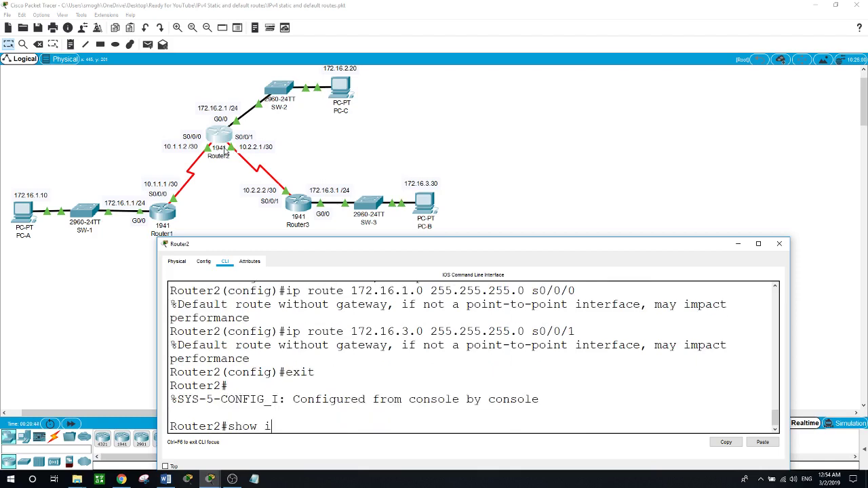
type("p")
type(" route conn")
type("e")
key("Tab")
key("Return")
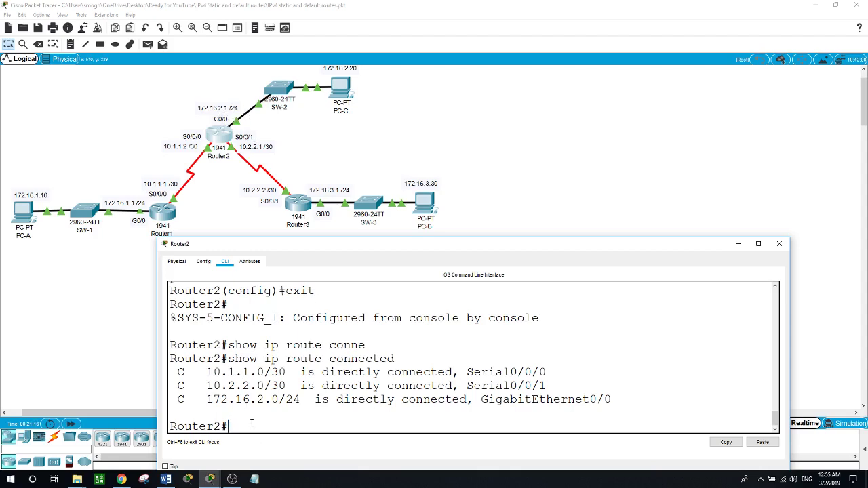
Step: Display only the static routes on Router2 and examine the exit interface of the 172.16.1.0 route
type("show ip route static")
key("Return")
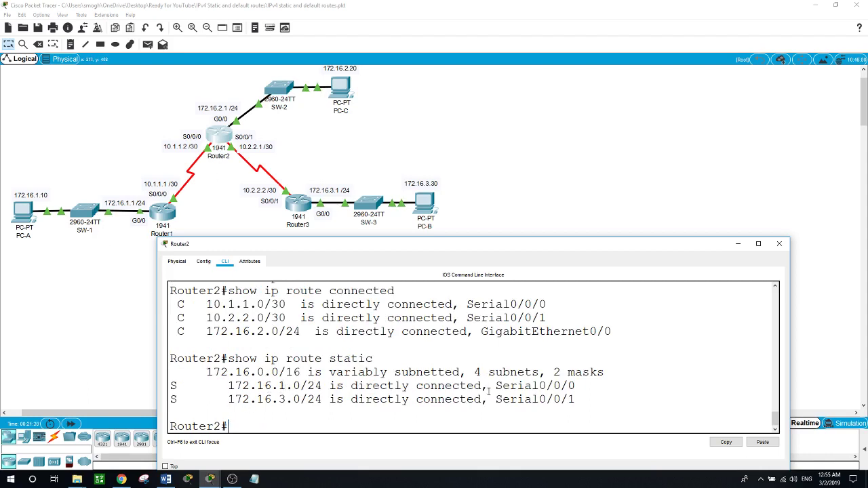
left_click_drag(493, 385, 581, 384)
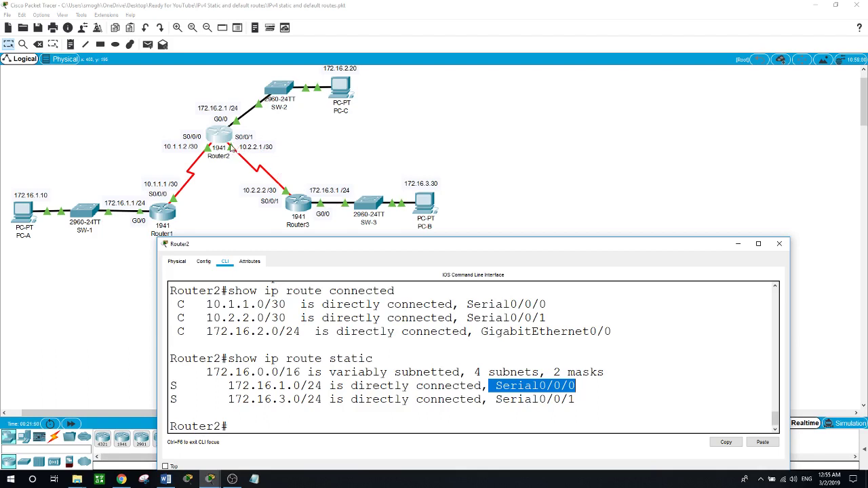
left_click(263, 430)
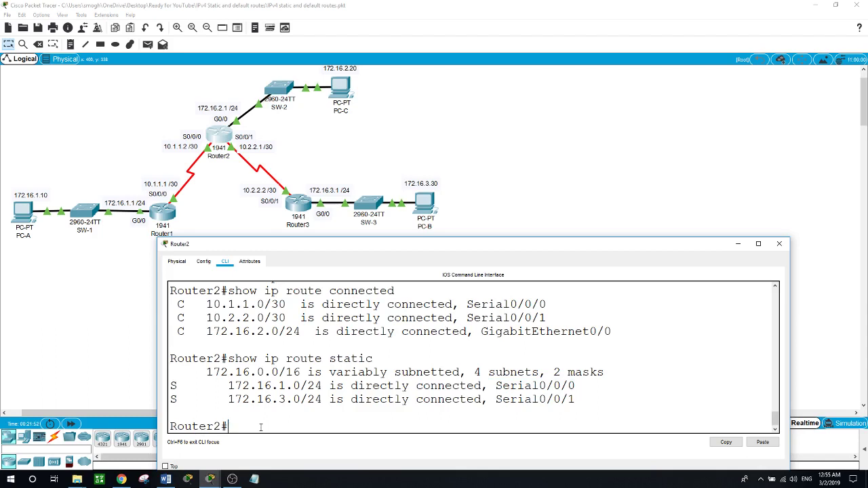
Step: Display Router2's full routing table and examine the codes of the two static route entries
type("show ip route")
key("Return")
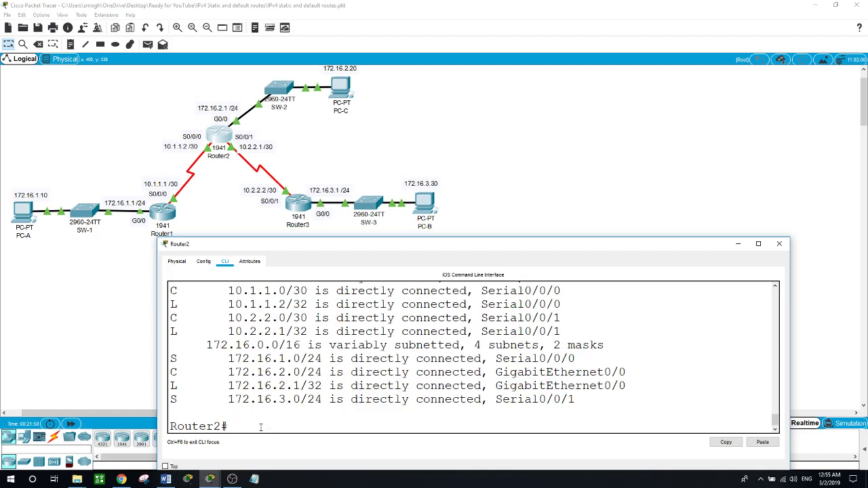
left_click_drag(478, 238, 497, 165)
left_click_drag(178, 289, 170, 303)
left_click_drag(179, 357, 170, 358)
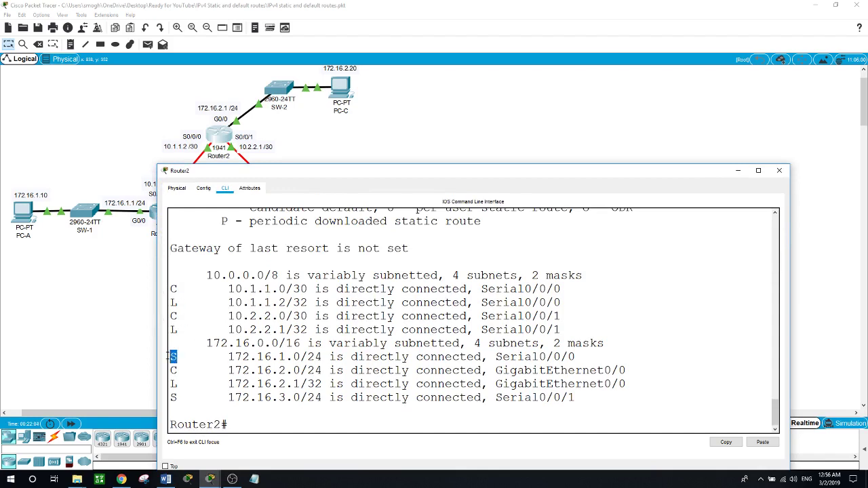
left_click_drag(183, 398, 172, 398)
left_click_drag(357, 165, 359, 246)
left_click(364, 159)
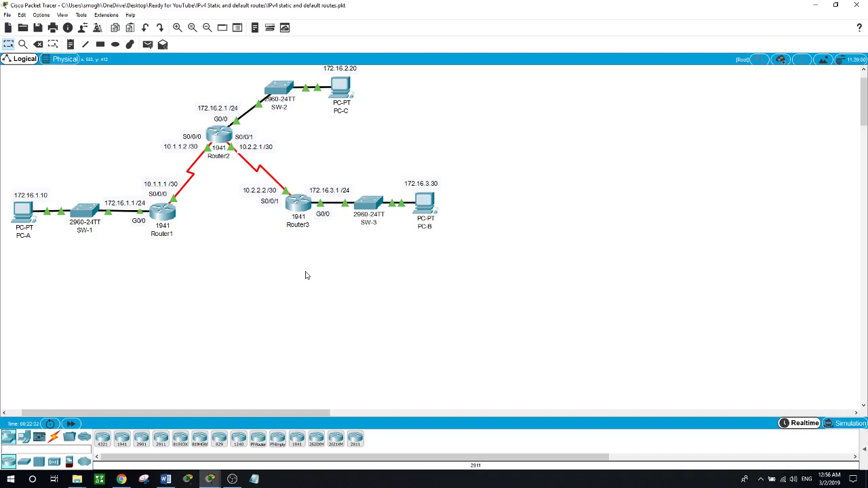
Step: Open Router3's command line and enter global configuration mode
left_click(306, 205)
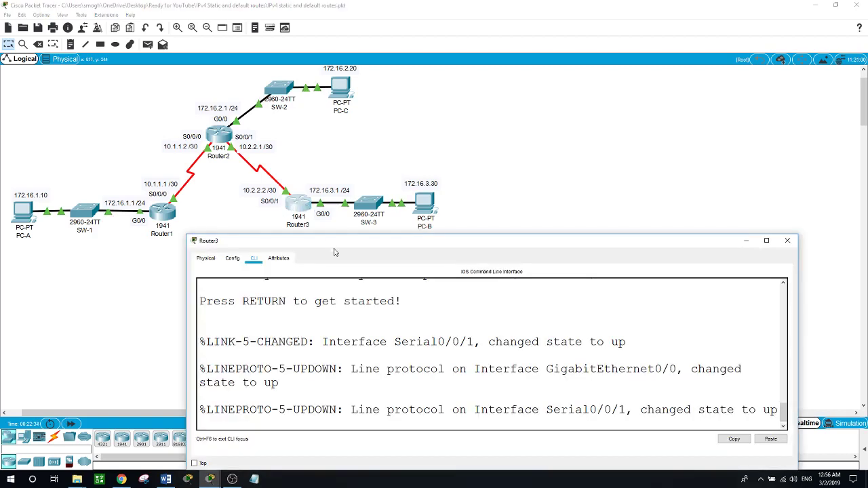
left_click_drag(357, 248, 339, 248)
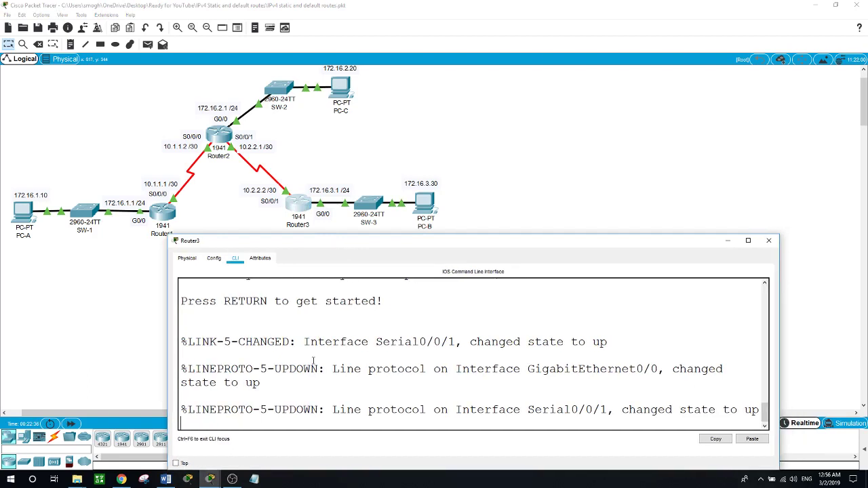
key("Return")
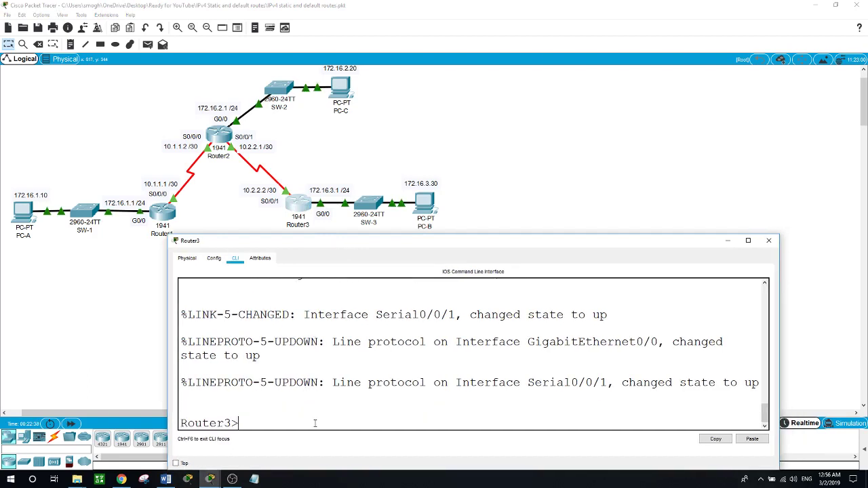
type("en")
key("Return")
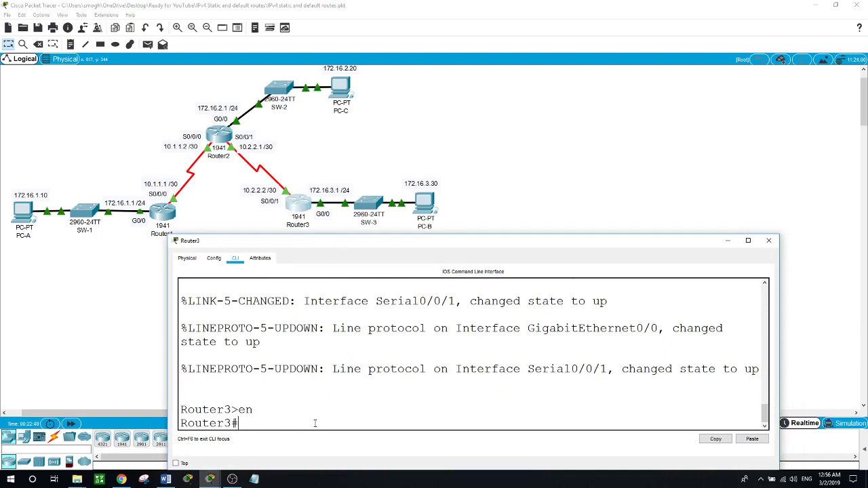
type("conf t")
key("Return")
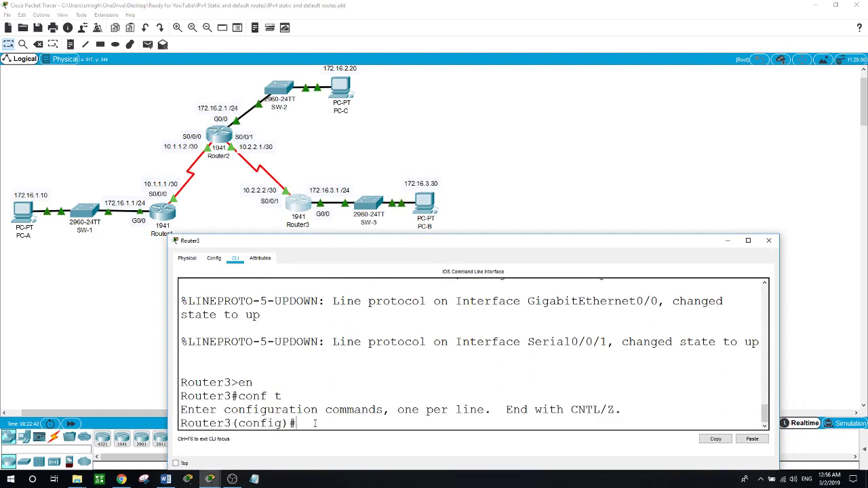
Step: Add a default route on Router3 with network and mask 0.0.0.0 0.0.0.0 via exit interface s0/0/1
type("ip route 0.0.0.0")
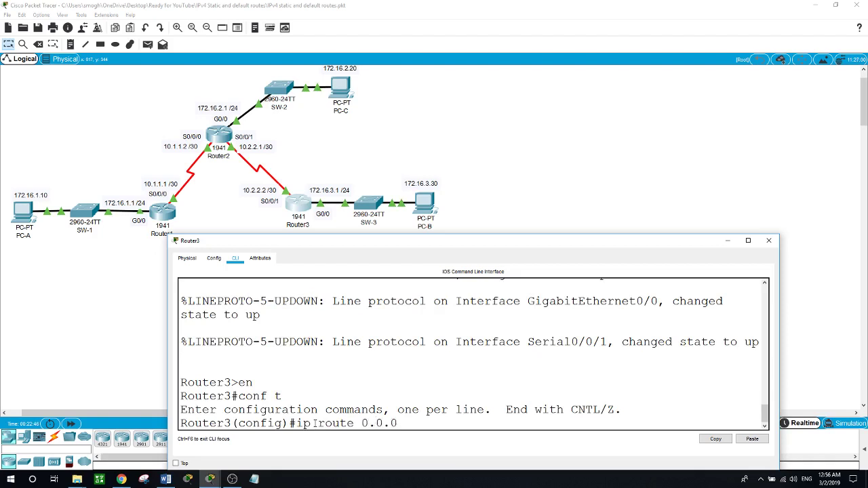
type(" 0.0.0.0 s")
type("0/0/1")
key("Return")
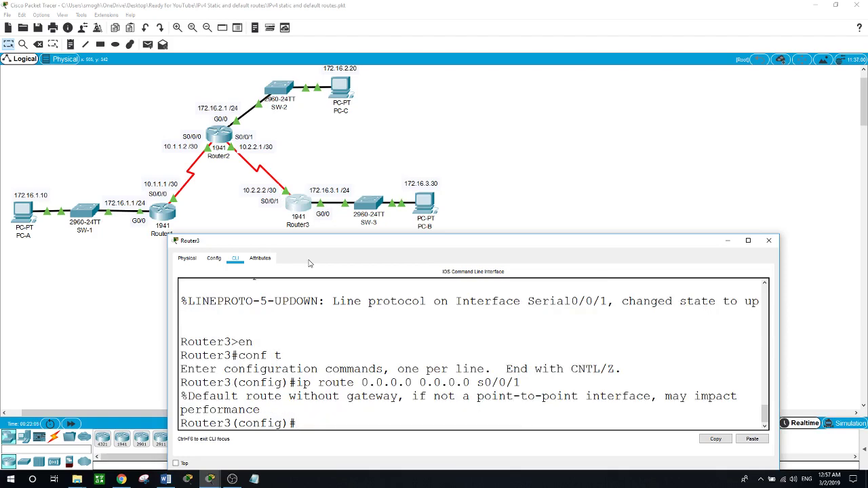
Step: Leave Router3's global configuration mode and display its routing table, examining the code of the default route entry
type("exit")
key("Return")
type("sho")
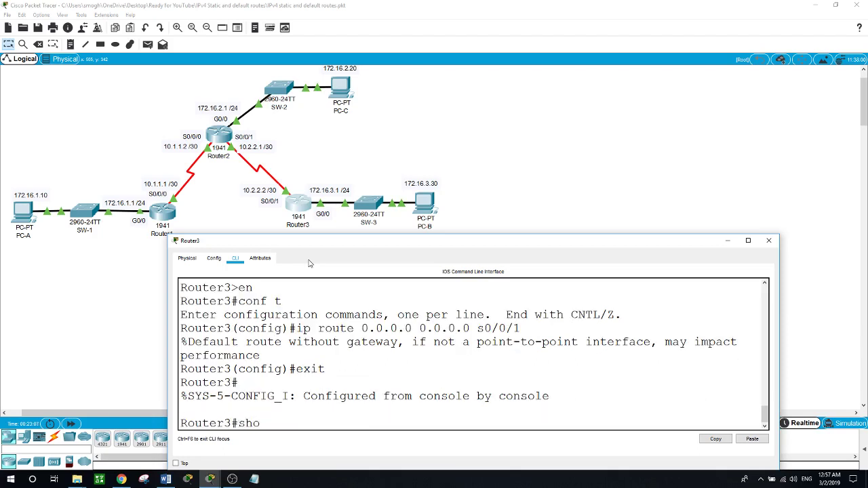
type("w ip route")
key("Return")
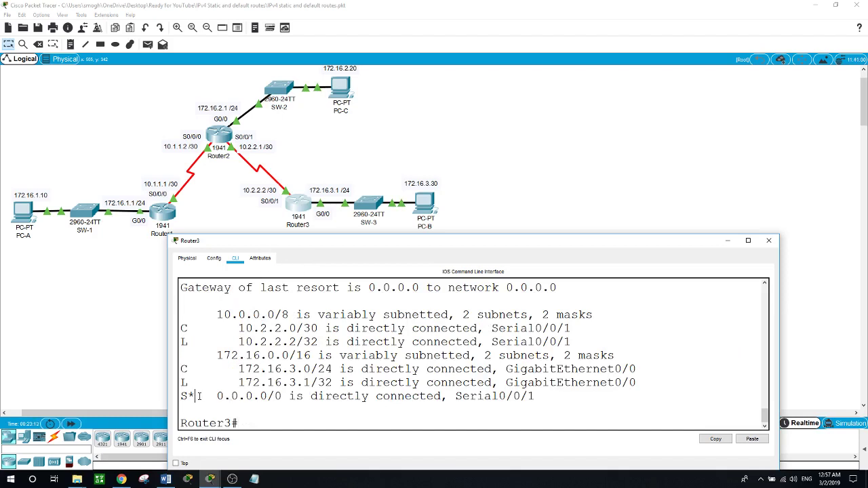
left_click_drag(199, 396, 183, 400)
Step: Test reachability of Router1's LAN interface by pinging 172.16.1.1 from Router3
left_click(274, 426)
type("ping")
key("BackSpace")
key("BackSpace")
key("BackSpace")
key("BackSpace")
type("ping 172.16.1.1")
key("Return")
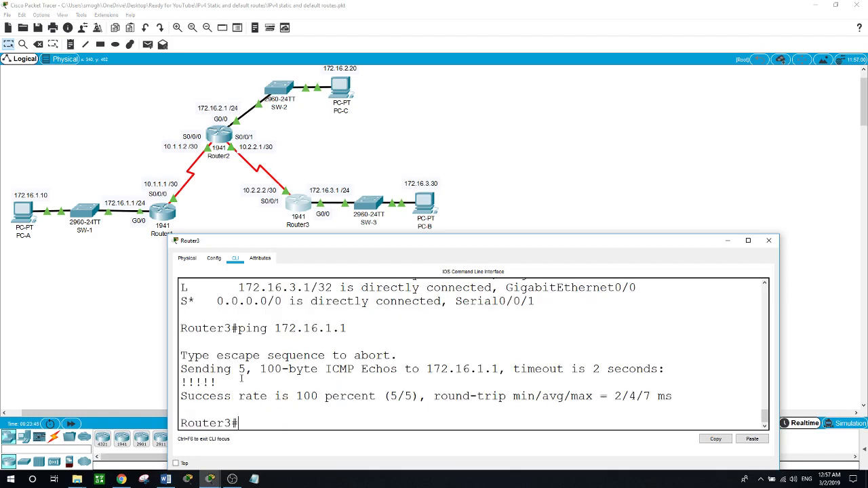
Step: Test reachability of Router2's LAN interface by pinging 172.16.2.1 from Router3
type("ping")
type("172.16.2.1")
key("Return")
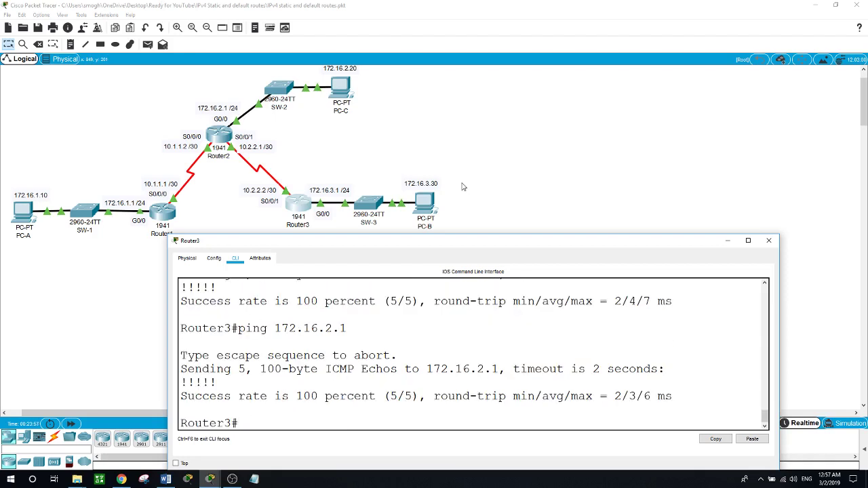
Step: Open the Command Prompt on PC-B and ping PC-A at 172.16.1.10
left_click(434, 206)
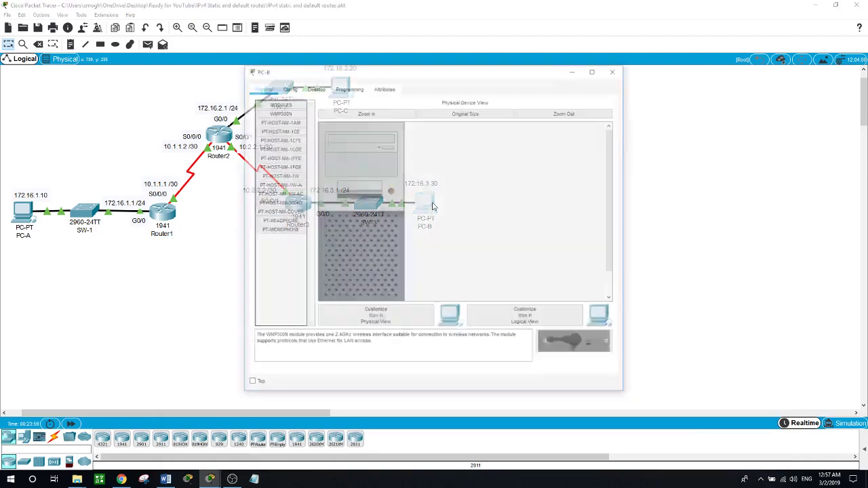
left_click_drag(436, 74, 647, 84)
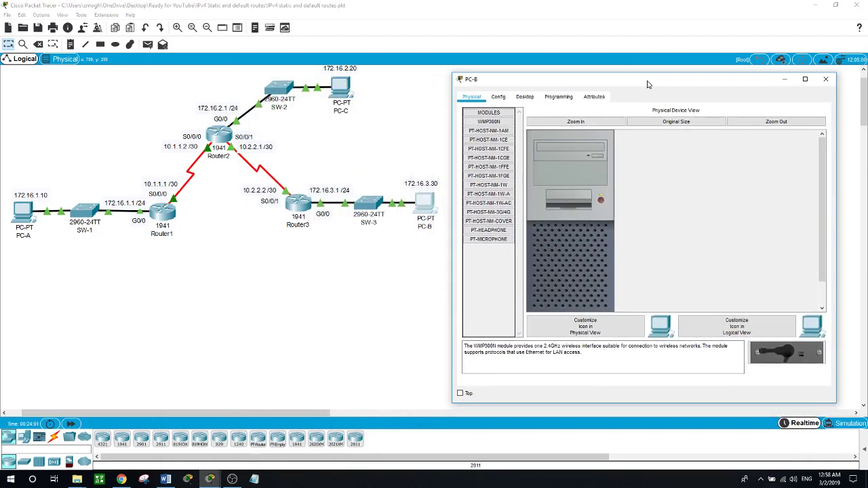
left_click(525, 96)
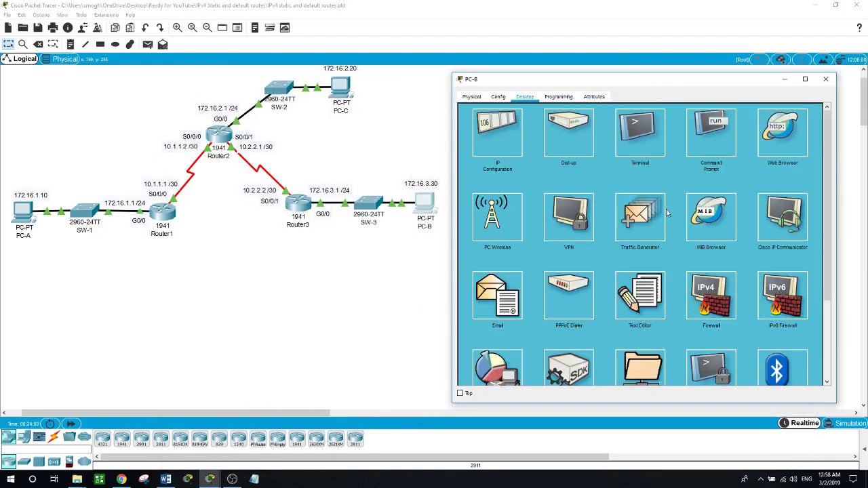
left_click(707, 133)
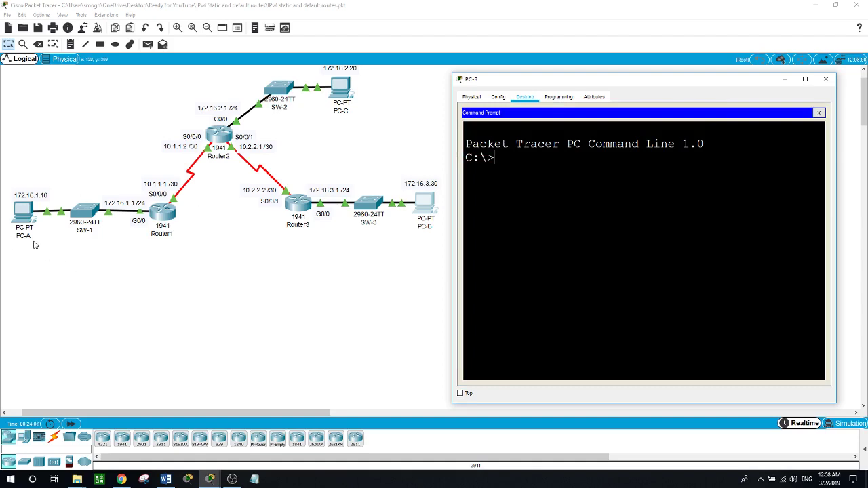
type("ping 172.16.1.10")
key("Return")
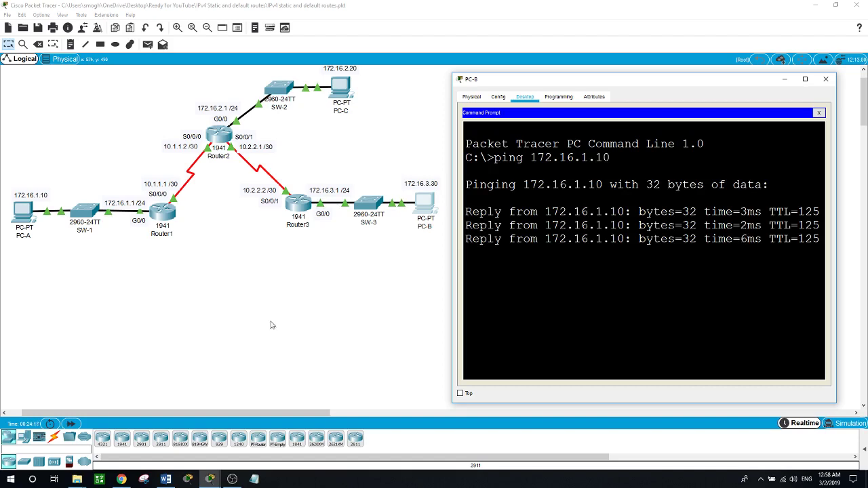
Step: Ping PC-C at 172.16.2.20 from PC-A's command prompt to test the return routes
left_click(30, 220)
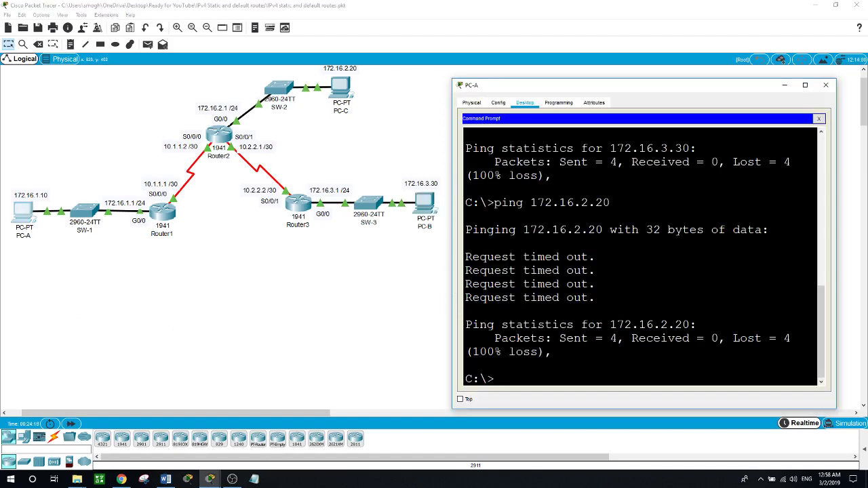
type("ping 172.16.20")
key("BackSpace")
type(".20")
key("Return")
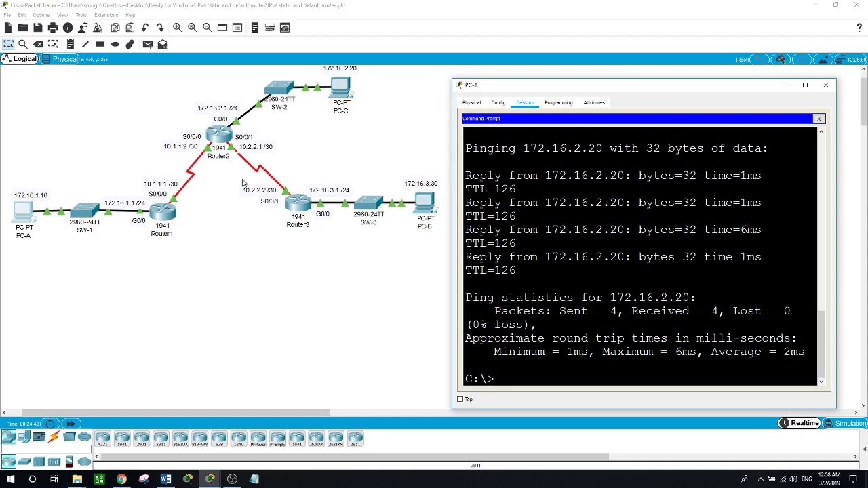
Step: On Router3, enter global configuration mode and try to add a static route to 172.16.1.0 255.255.255.0 via s0/0/1 and next hop 10.2.2.1
left_click(327, 341)
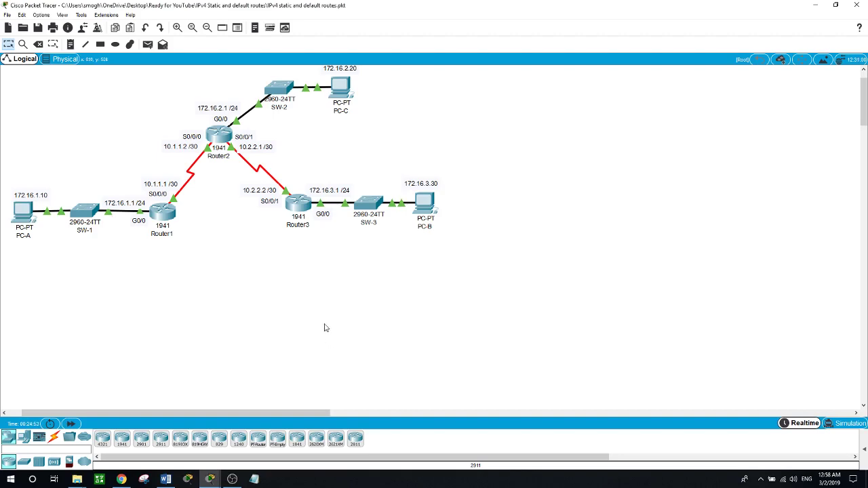
left_click(302, 216)
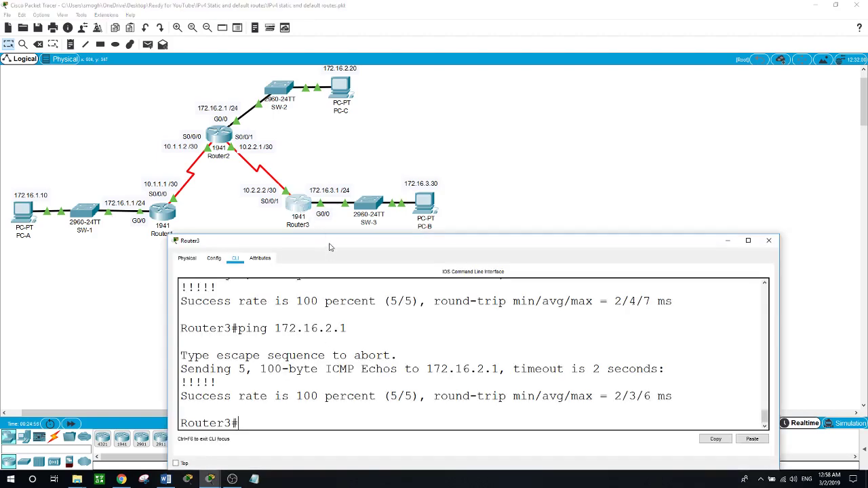
left_click_drag(328, 247, 342, 246)
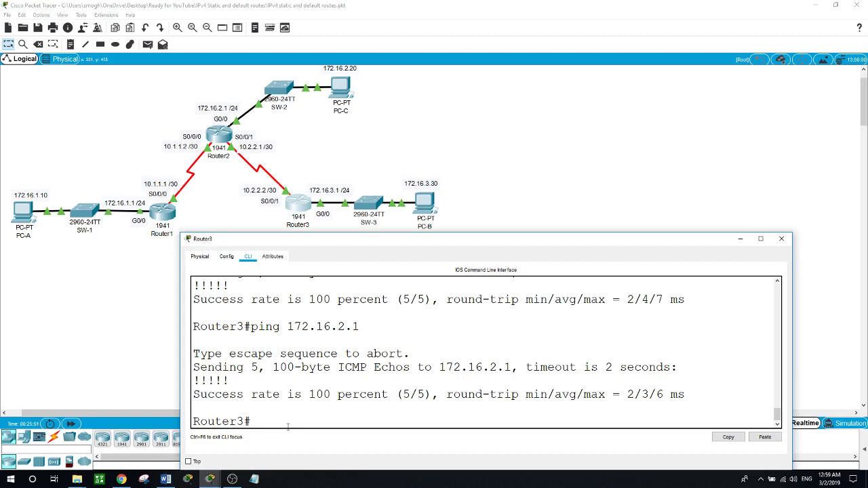
type("conf t")
key("Return")
type("ip")
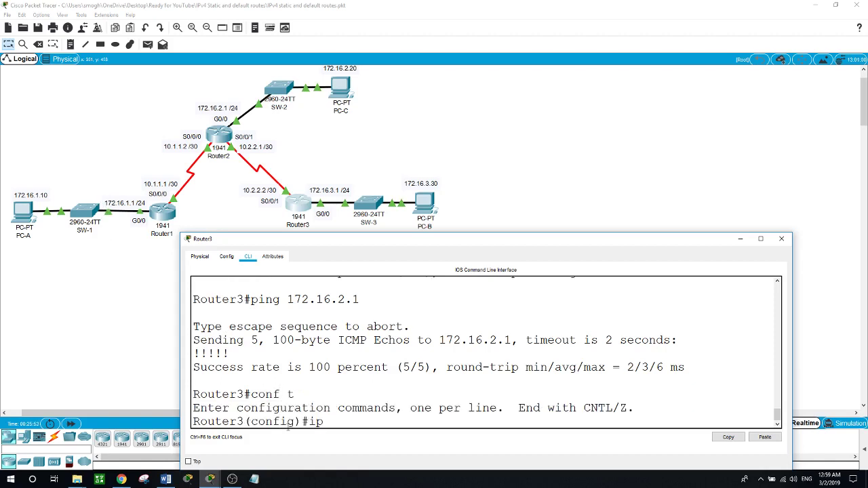
type(" route 172.16.1.0 255")
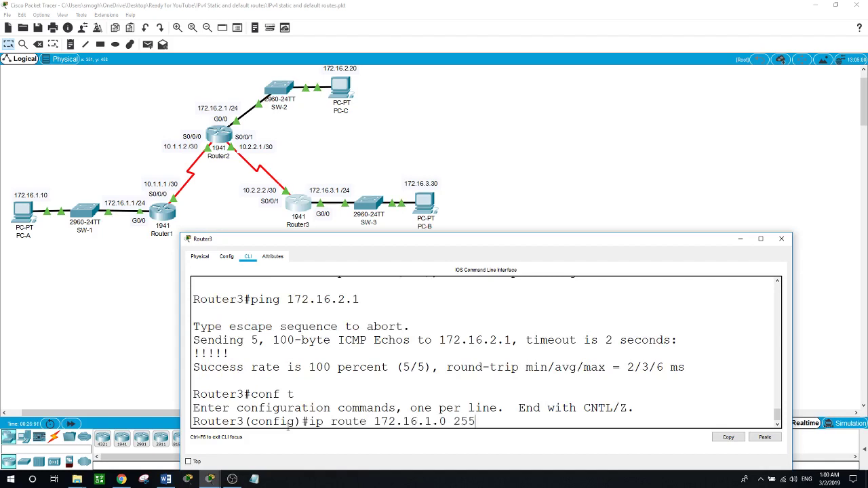
type(".255.255.0 s0/0/")
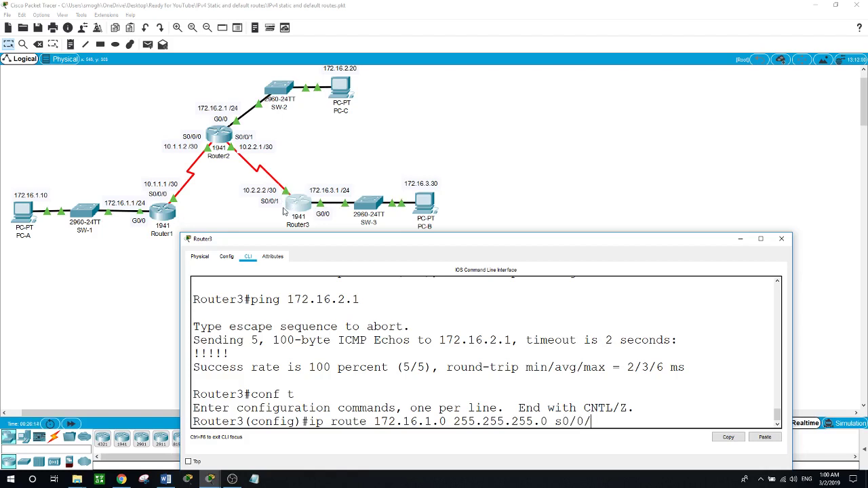
type("1")
type("10.2.2.1")
key("Return")
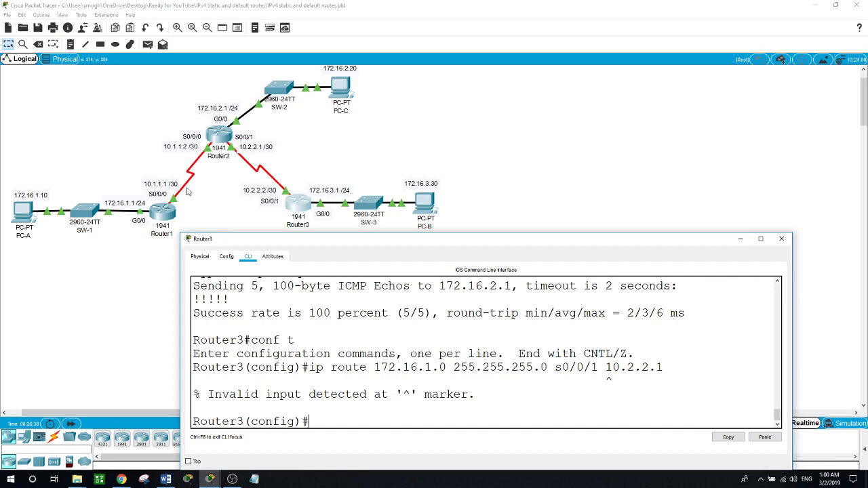
Step: Try to add a static route on Router3 to 10.1.1.0 255.255.255.252 via s0/0/1 and next hop 10.2.2.1
type("ip route 10.1.1.0 255.255.")
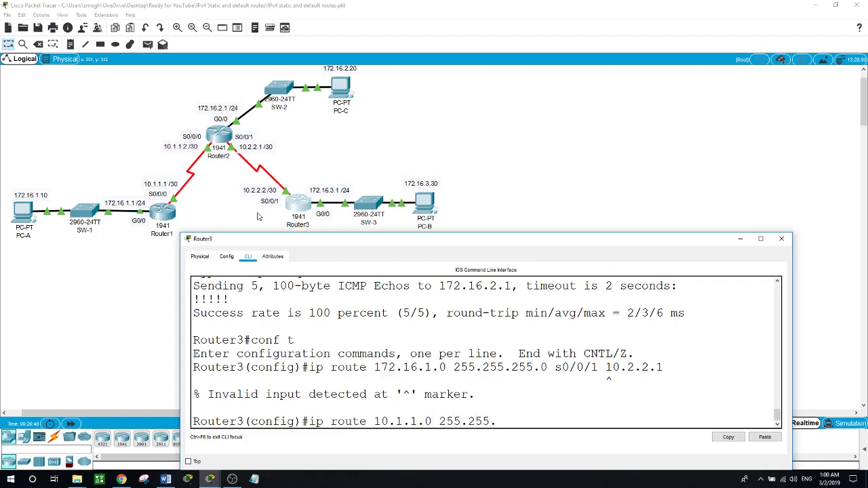
type("255.252 s0/0/")
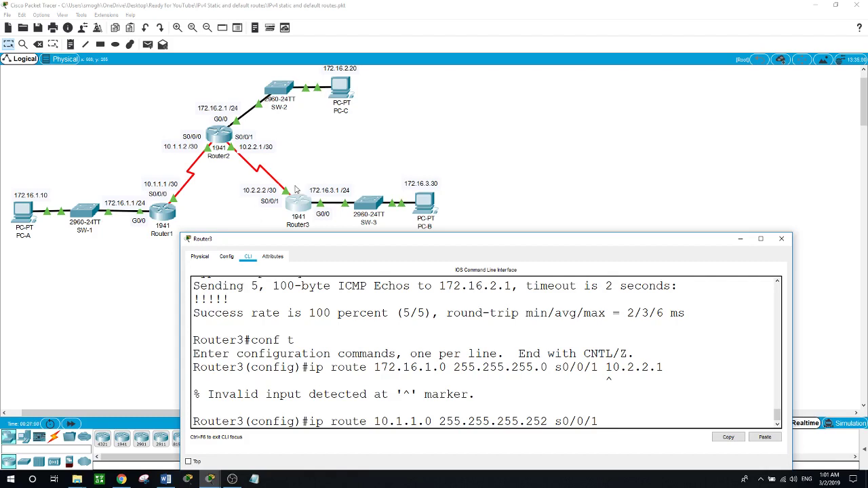
type("1 10.2.2.1")
key("Return")
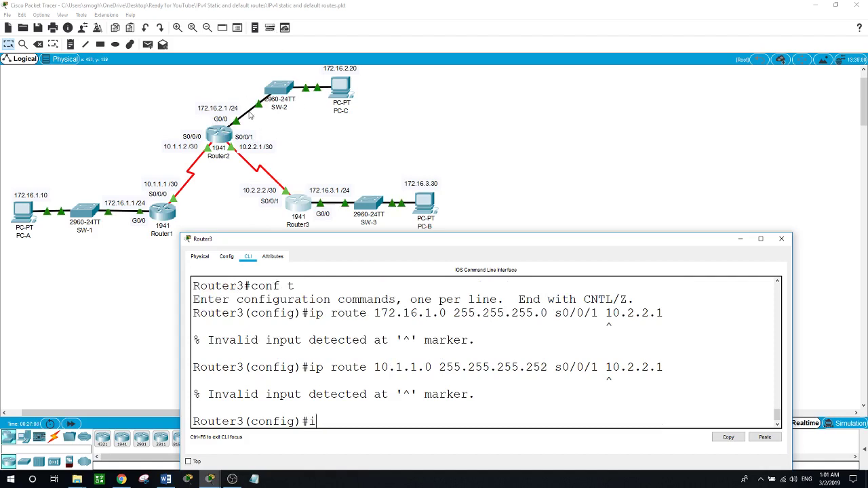
Step: Try to add a static route on Router3 to 172.16.2.0 255.255.255.0 via s0/0/1 and next hop 10.2.2.1, and leave the router's command line
type("ip route 172.16.2.0 255.255.255.0")
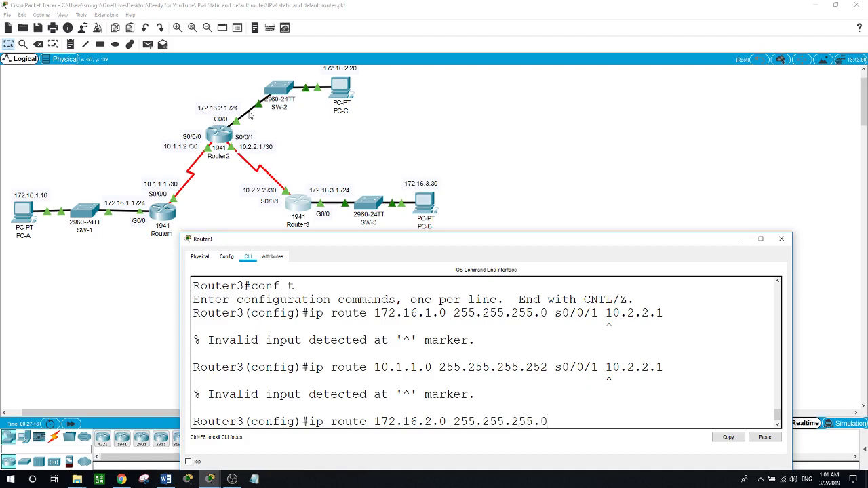
type(" s0/0/")
type("1 10.2.2.1")
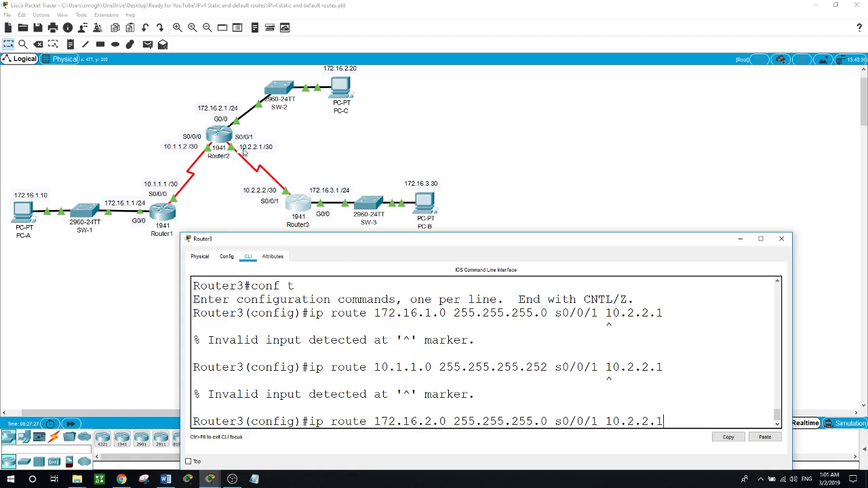
key("Return")
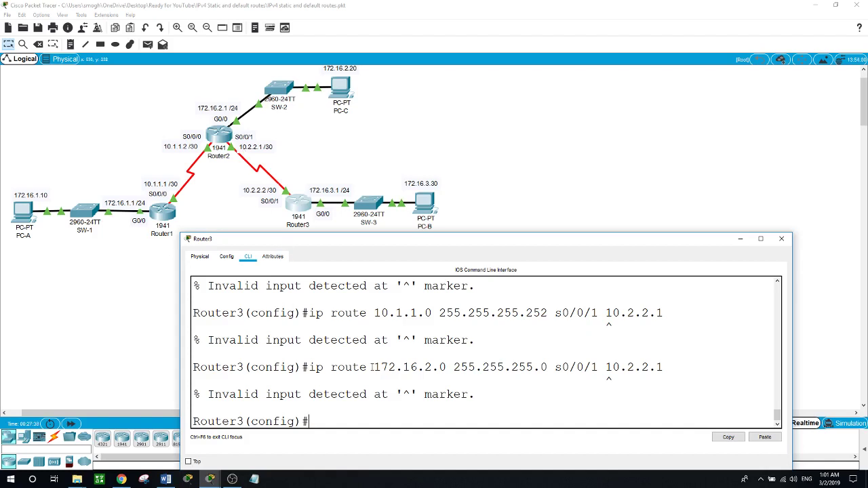
scroll(371, 366, "up", 2)
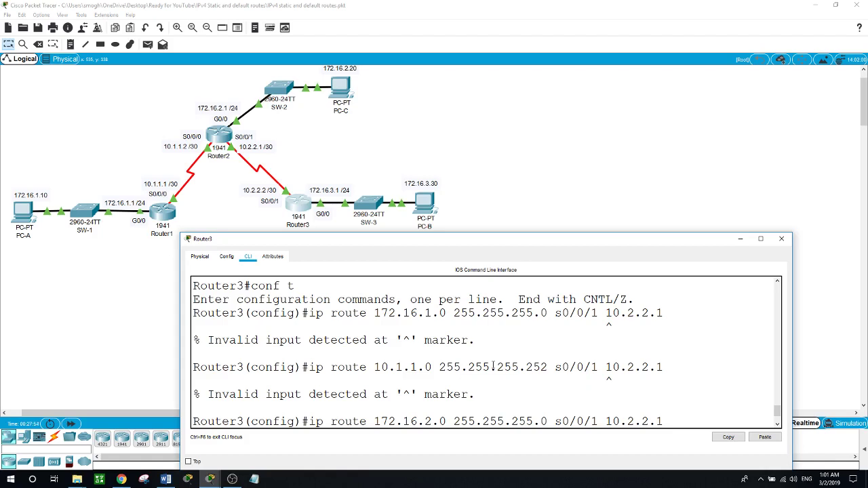
left_click(167, 352)
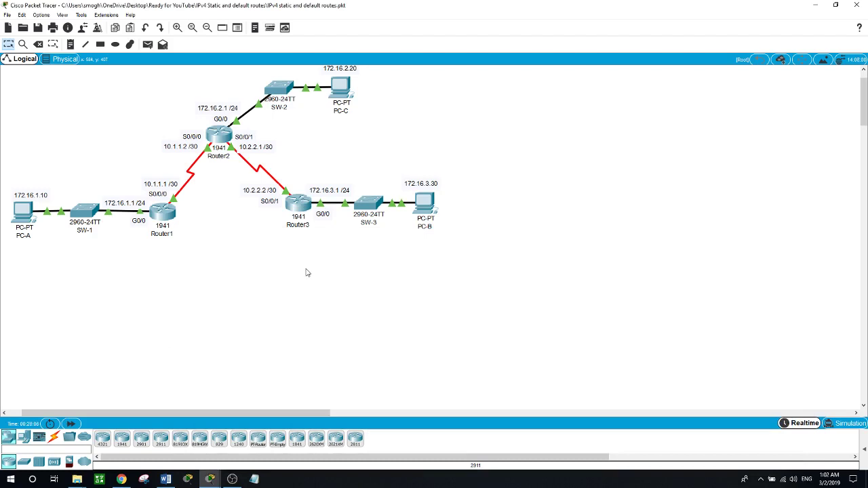
left_click(231, 479)
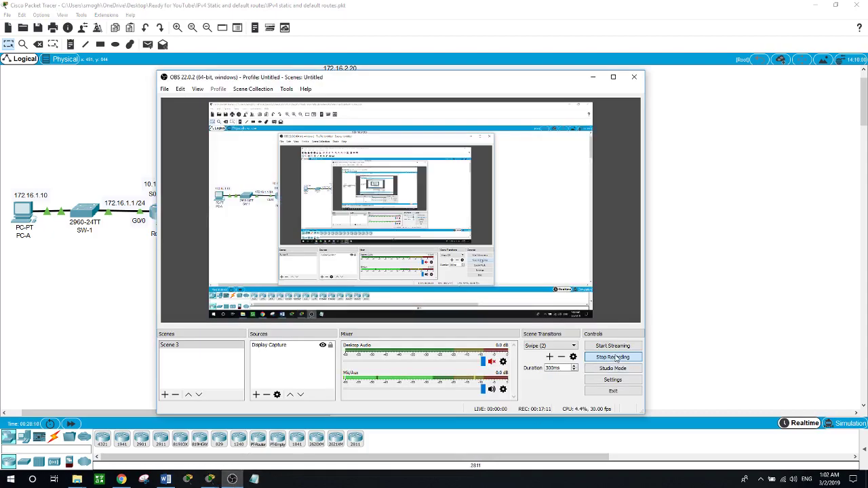